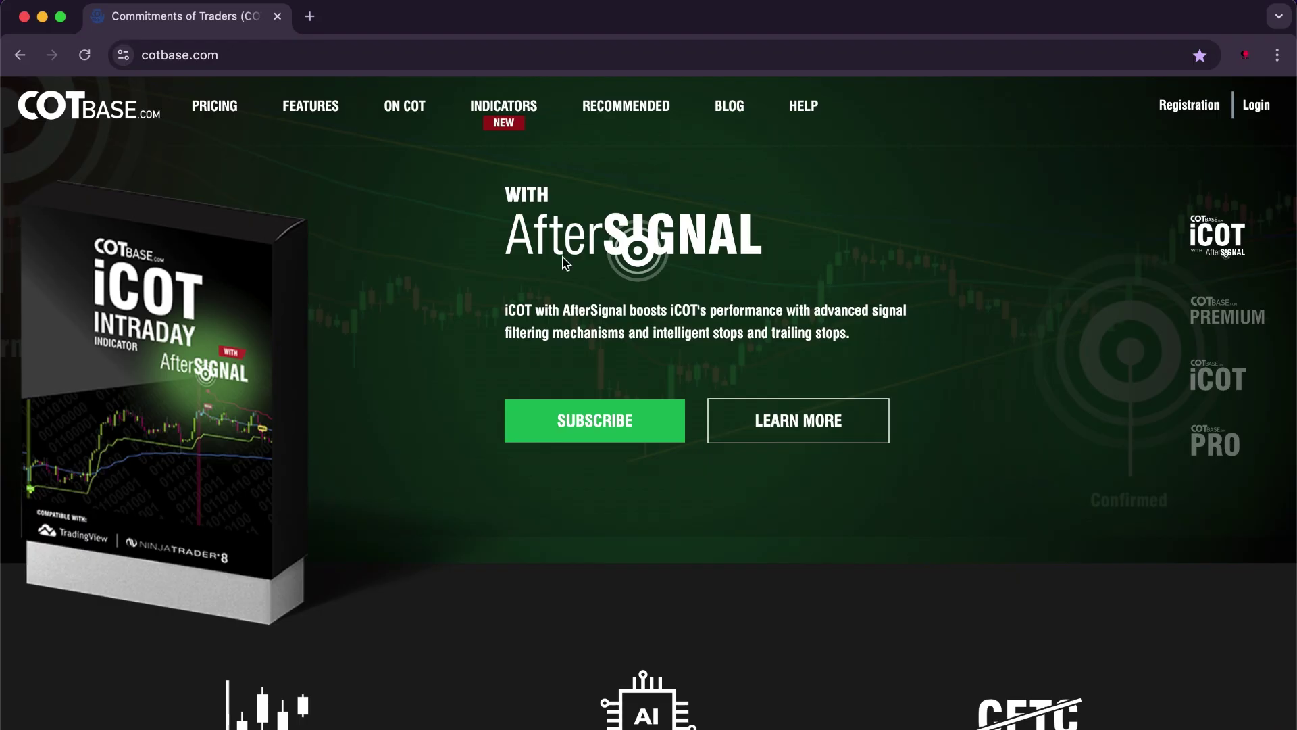
# Subscribe to the TradingView version of the iCOT plan, declining the combined PRO & iCOT offer
pyautogui.scroll(-15, 496, 270)
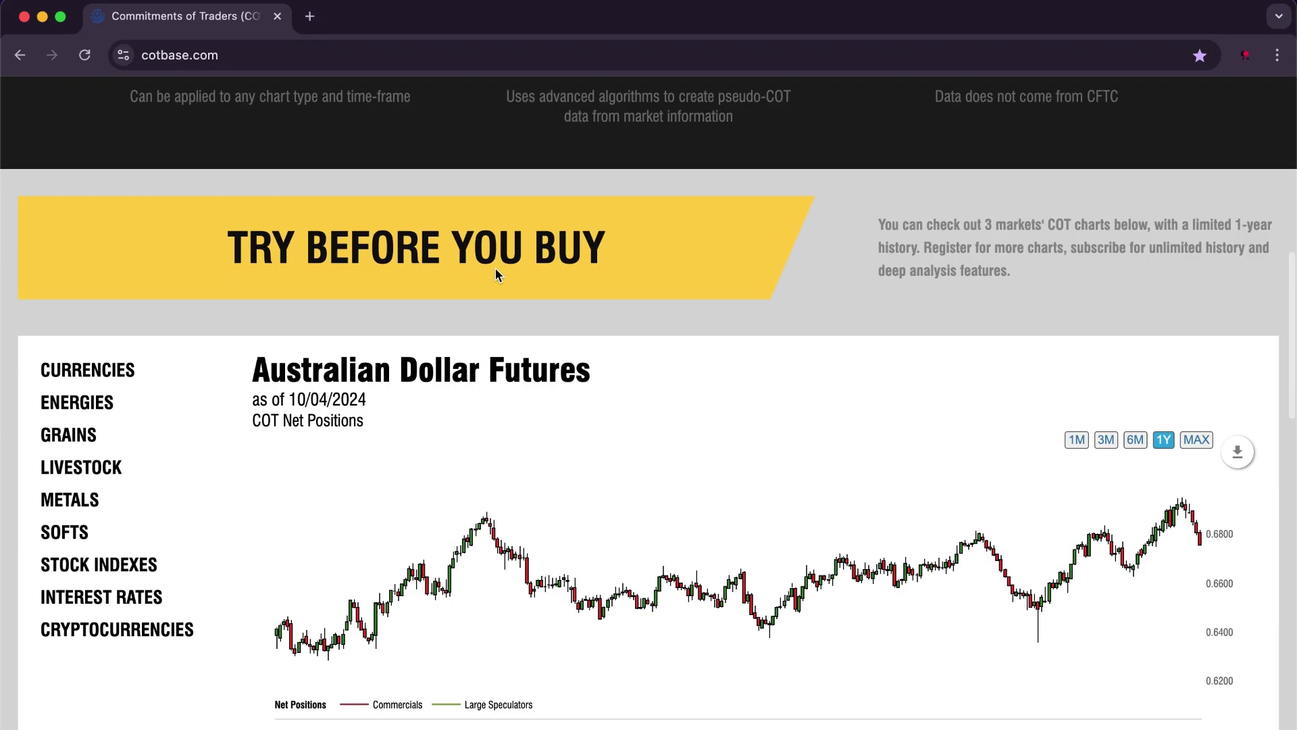
pyautogui.scroll(-15, 496, 269)
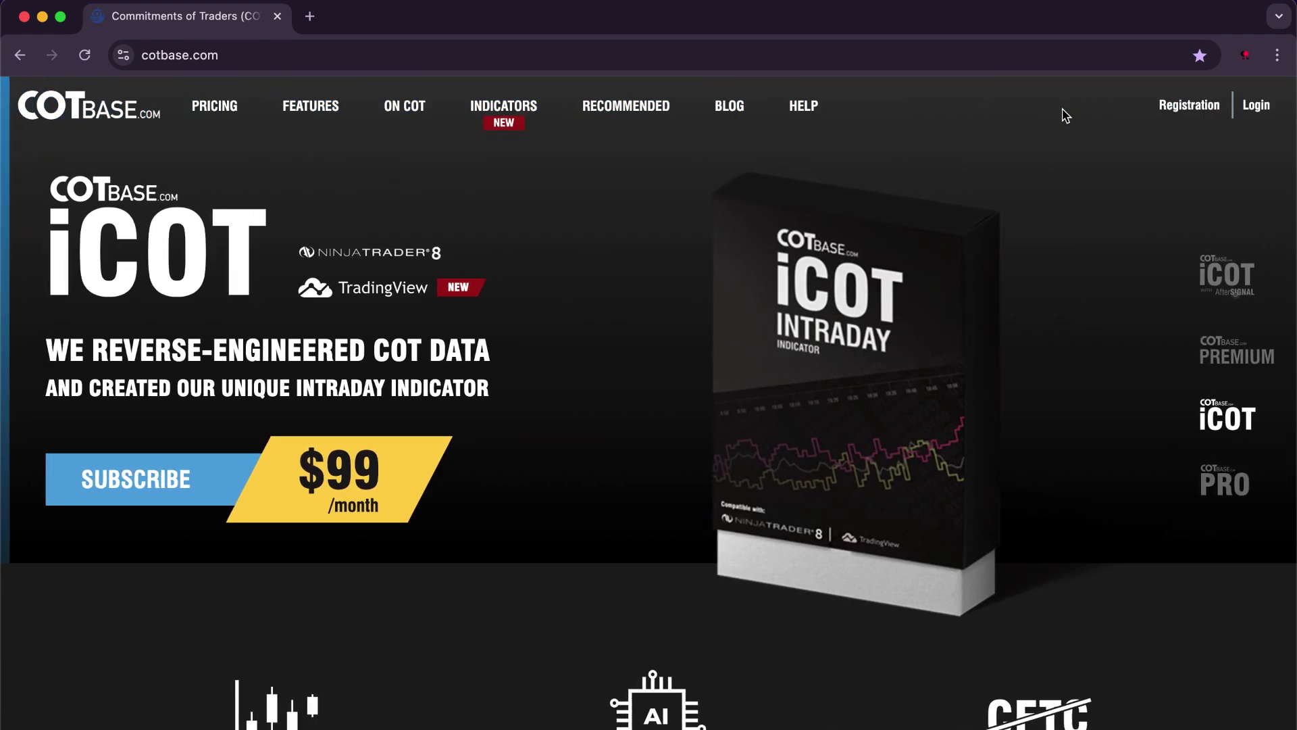
pyautogui.scroll(-2, 1177, 113)
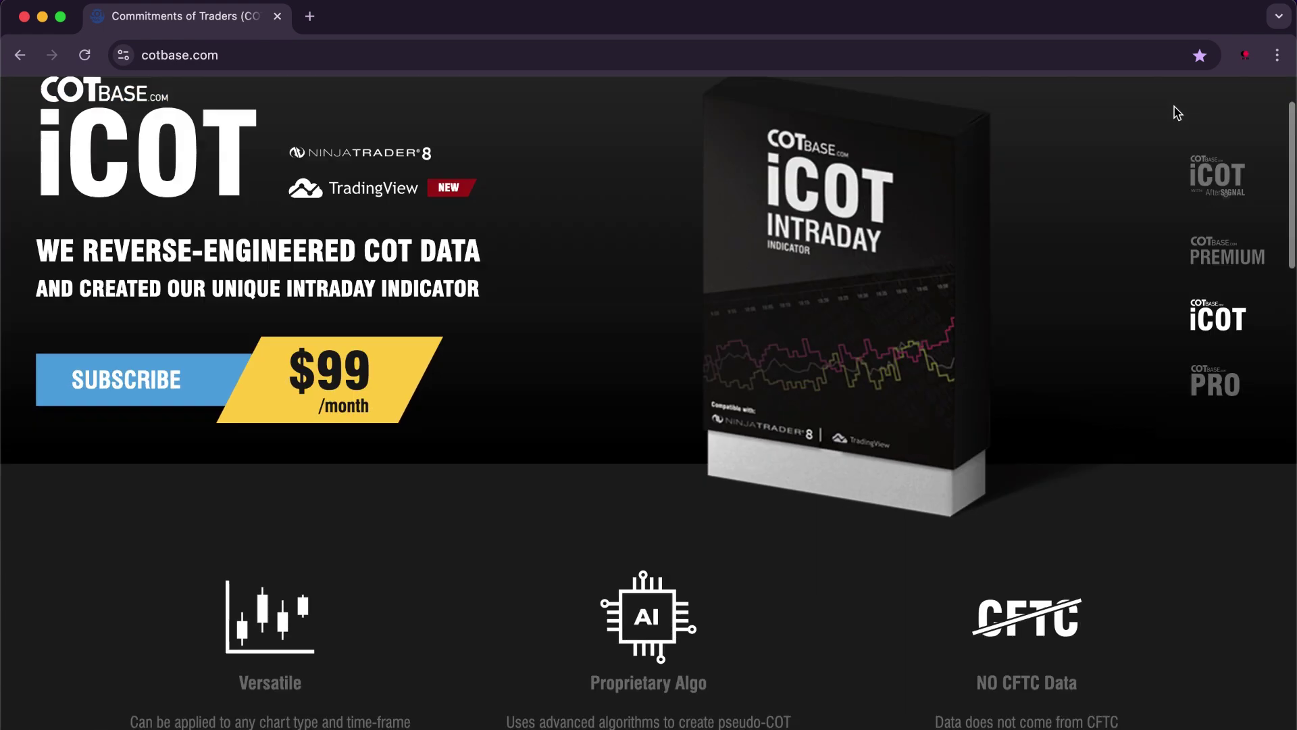
pyautogui.scroll(-20, 1178, 113)
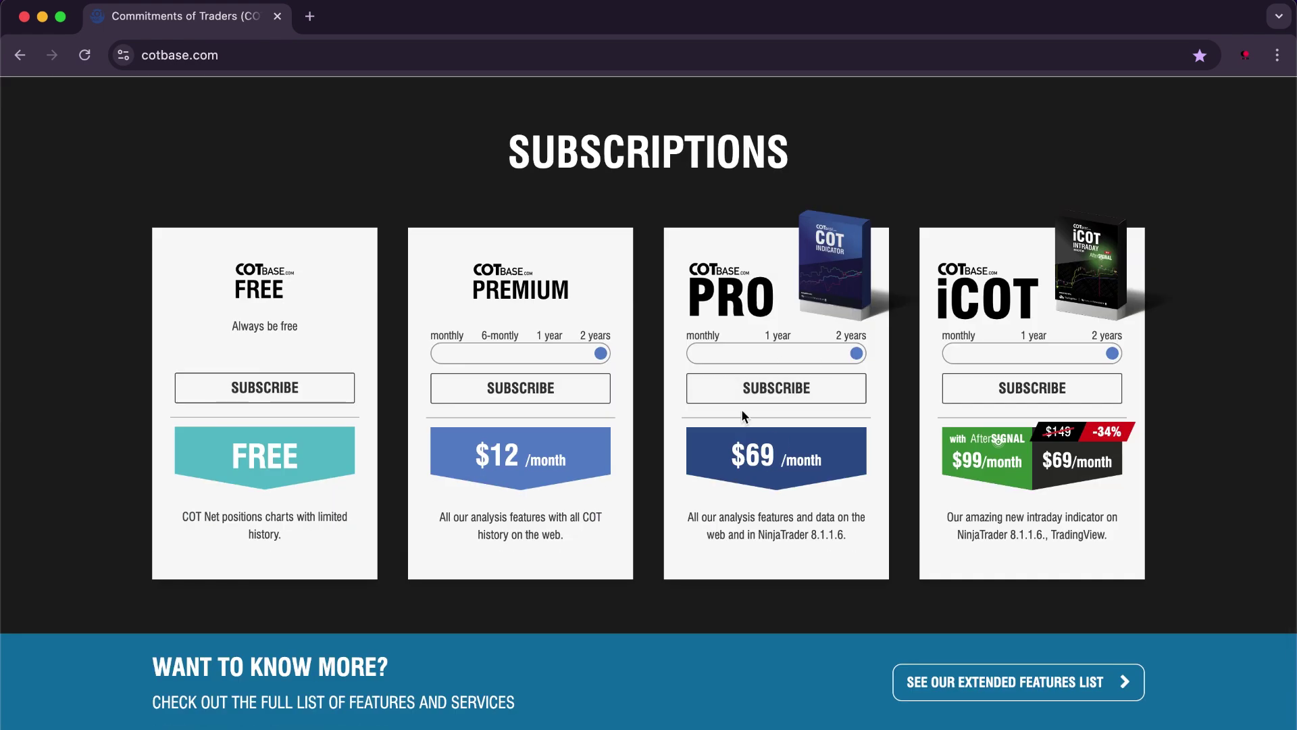
pyautogui.click(1015, 393)
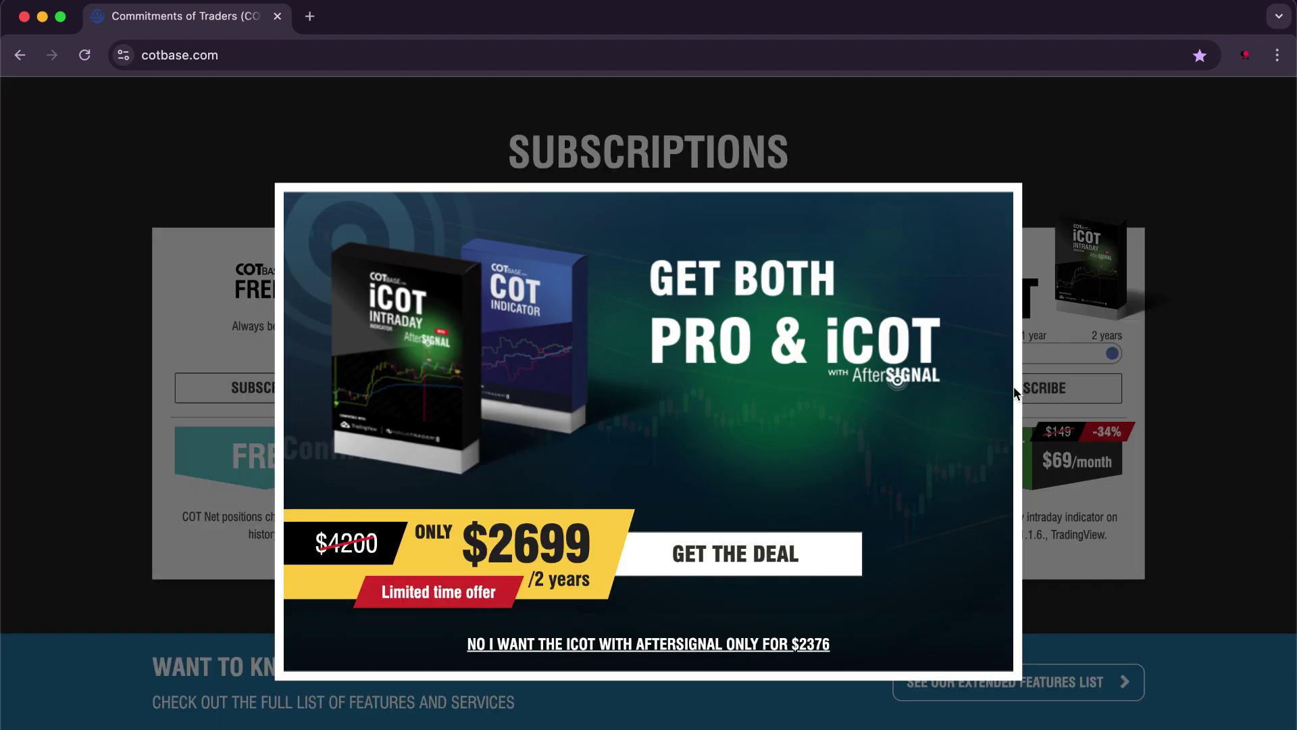
pyautogui.click(719, 559)
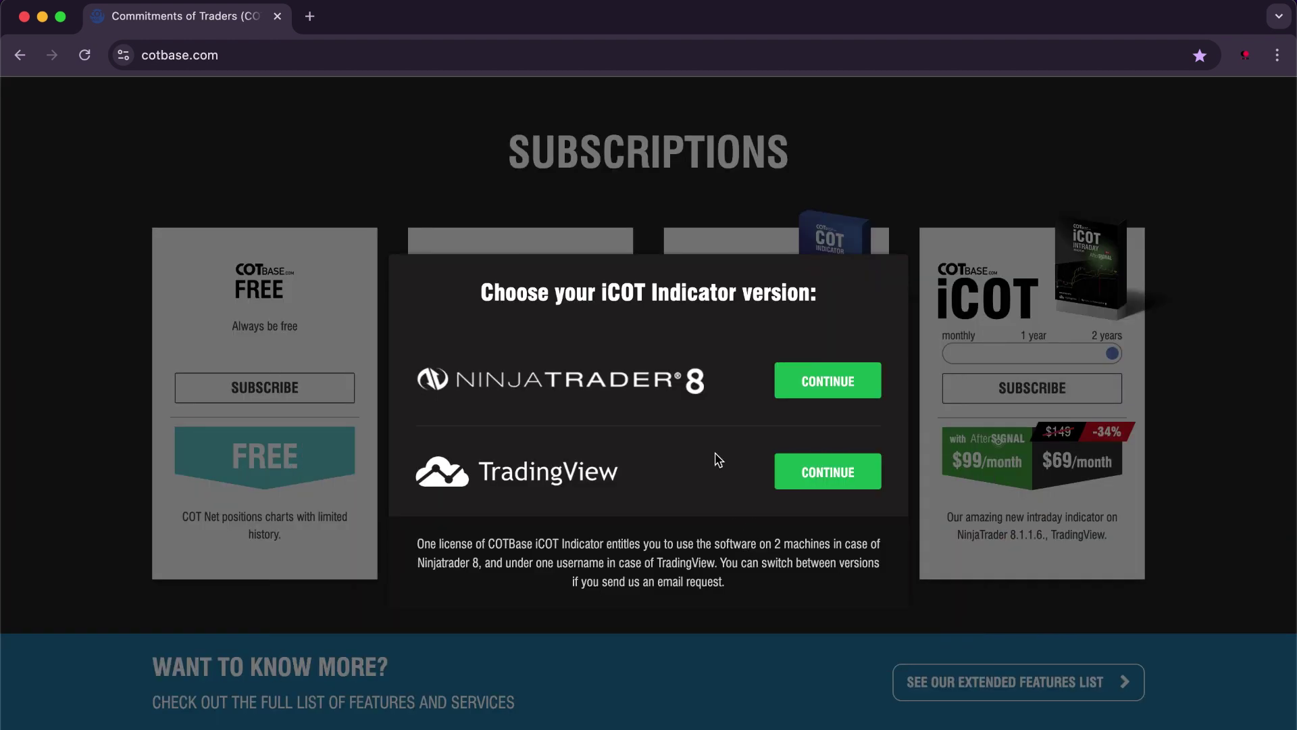
pyautogui.click(788, 471)
pyautogui.scroll(-4, 787, 469)
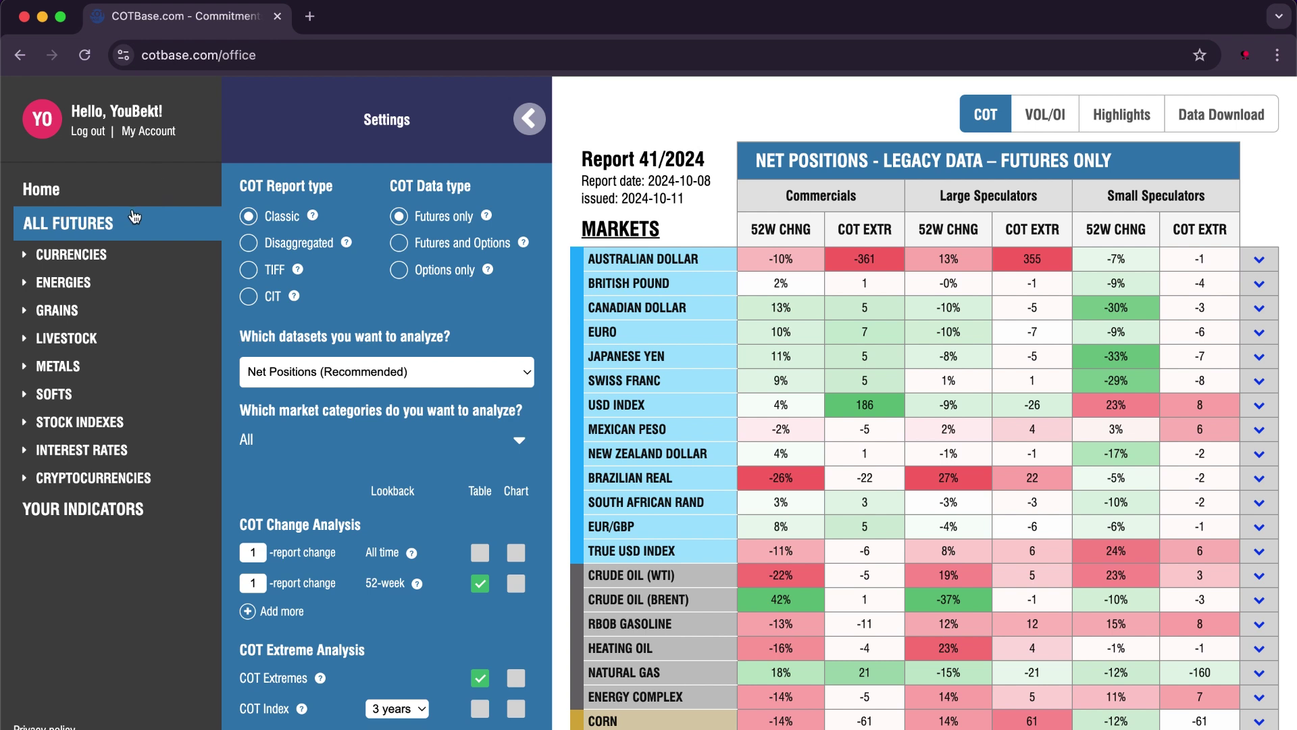
# Expand and collapse the CURRENCIES and ENERGIES lists, and keep Net Positions as the dataset
pyautogui.click(98, 260)
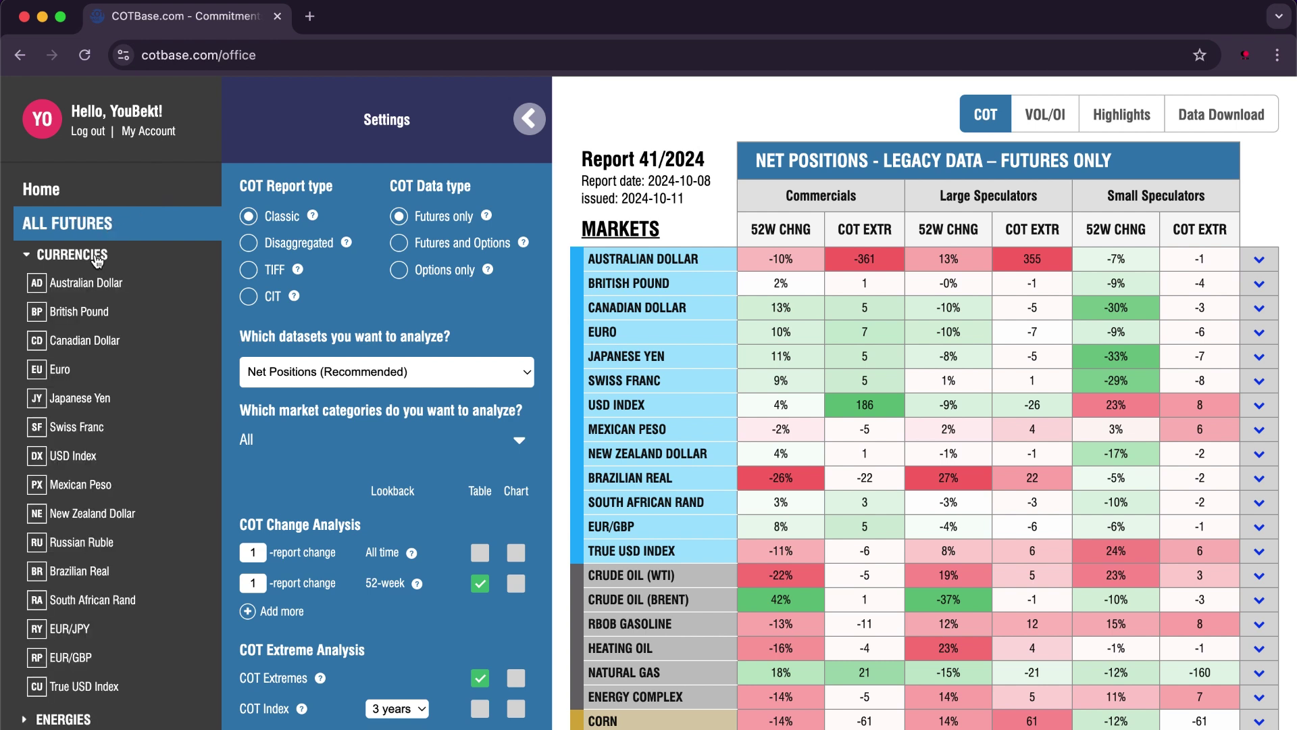
pyautogui.click(99, 261)
pyautogui.click(86, 289)
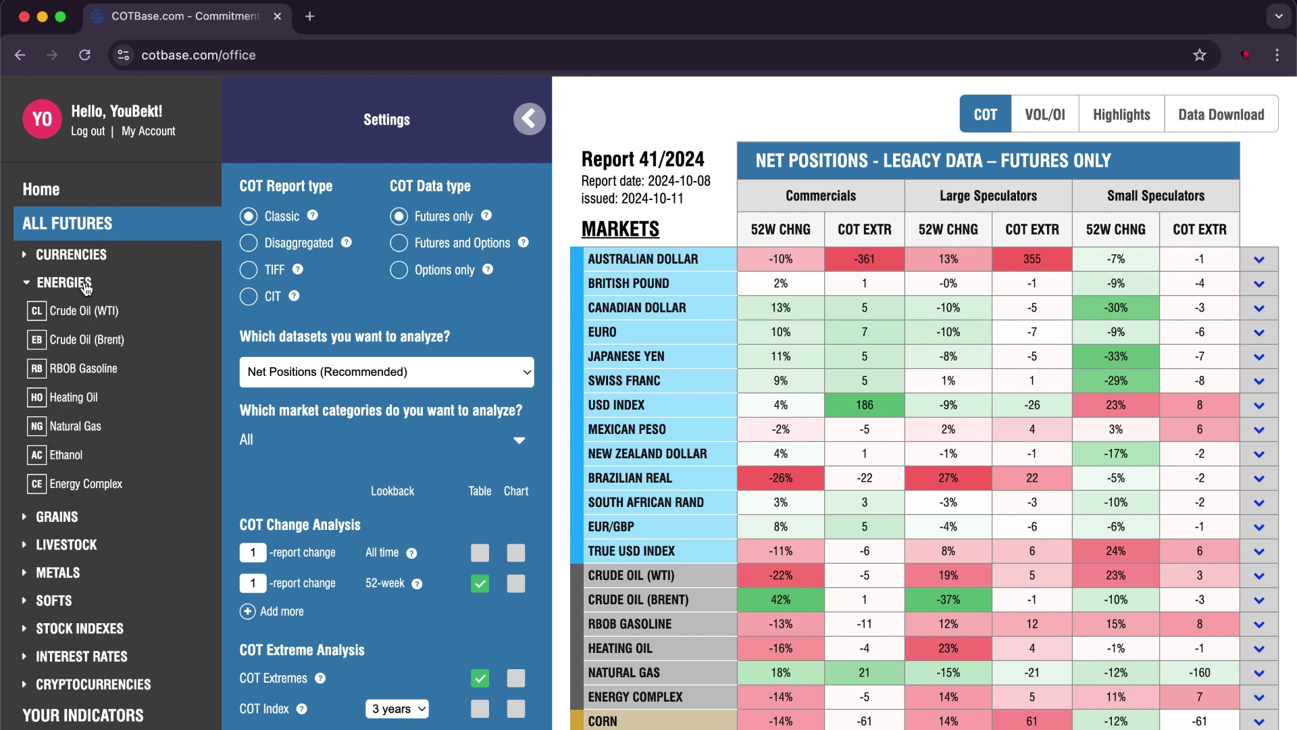
pyautogui.click(85, 287)
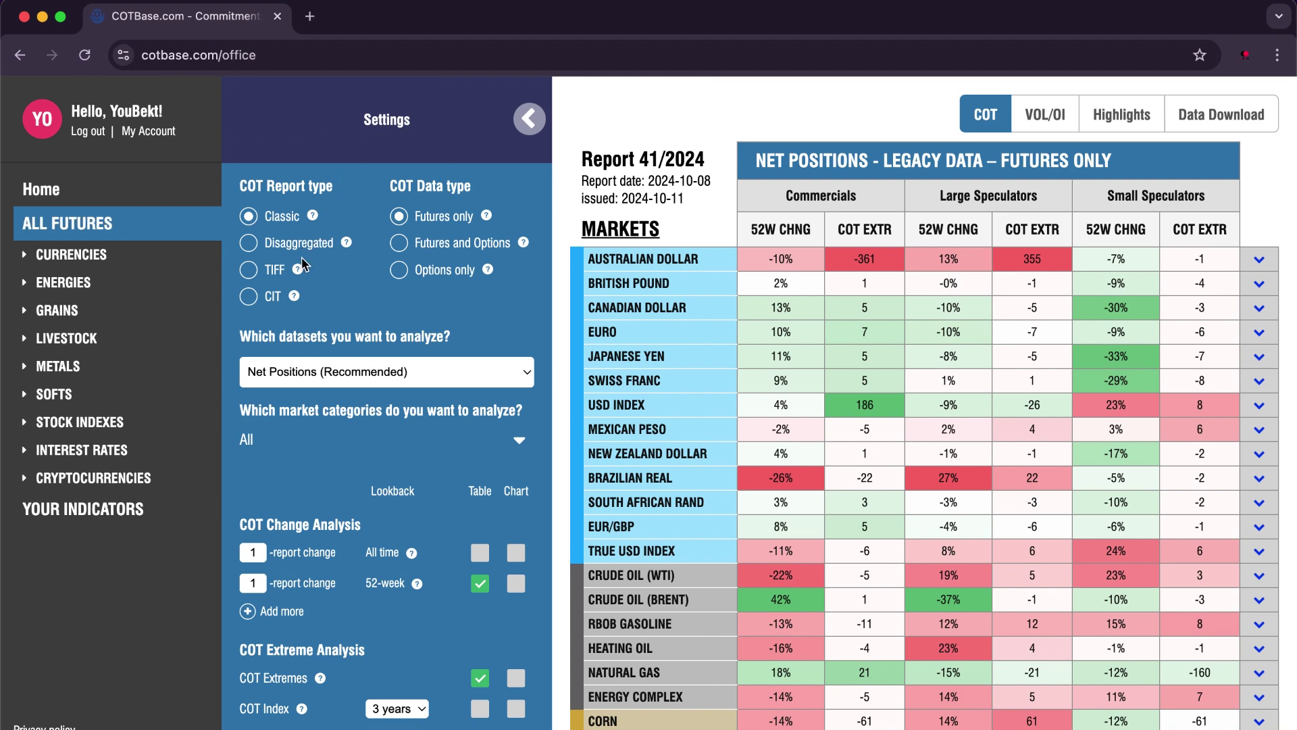
pyautogui.scroll(-2, 302, 264)
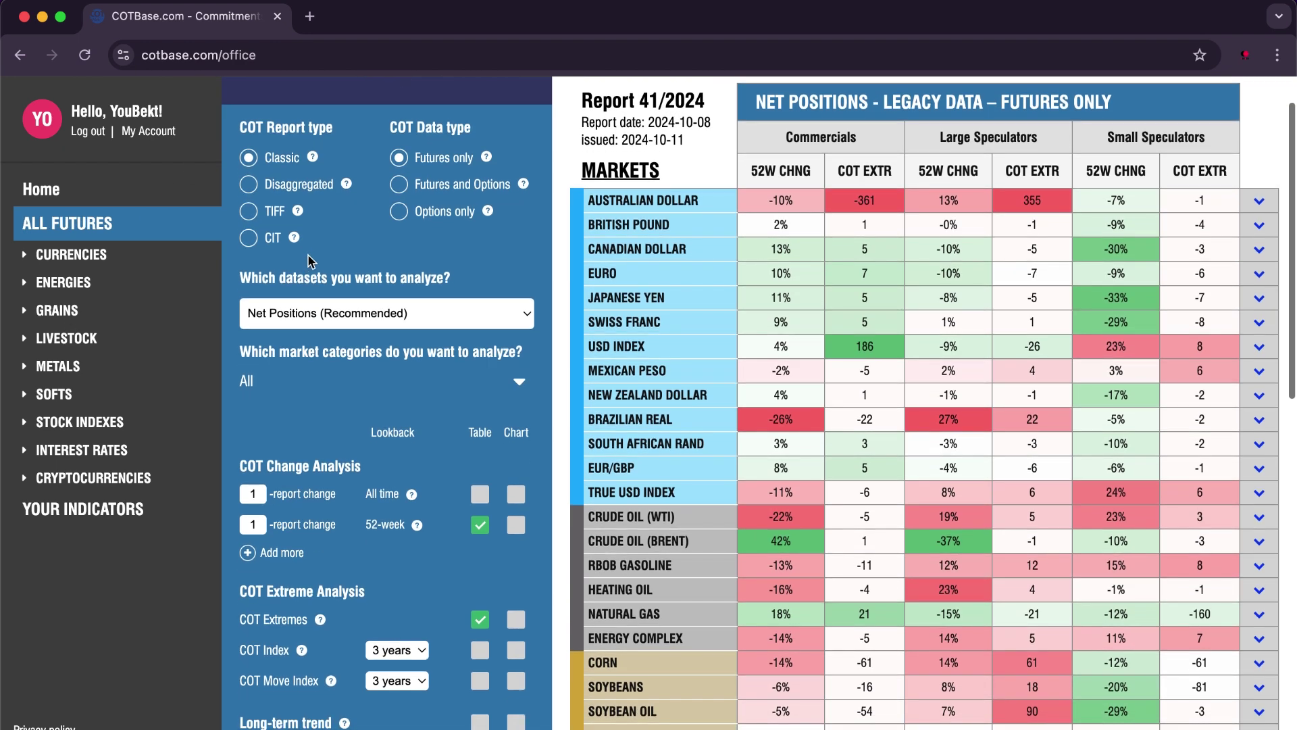
pyautogui.click(365, 313)
pyautogui.click(458, 292)
pyautogui.scroll(-3, 462, 297)
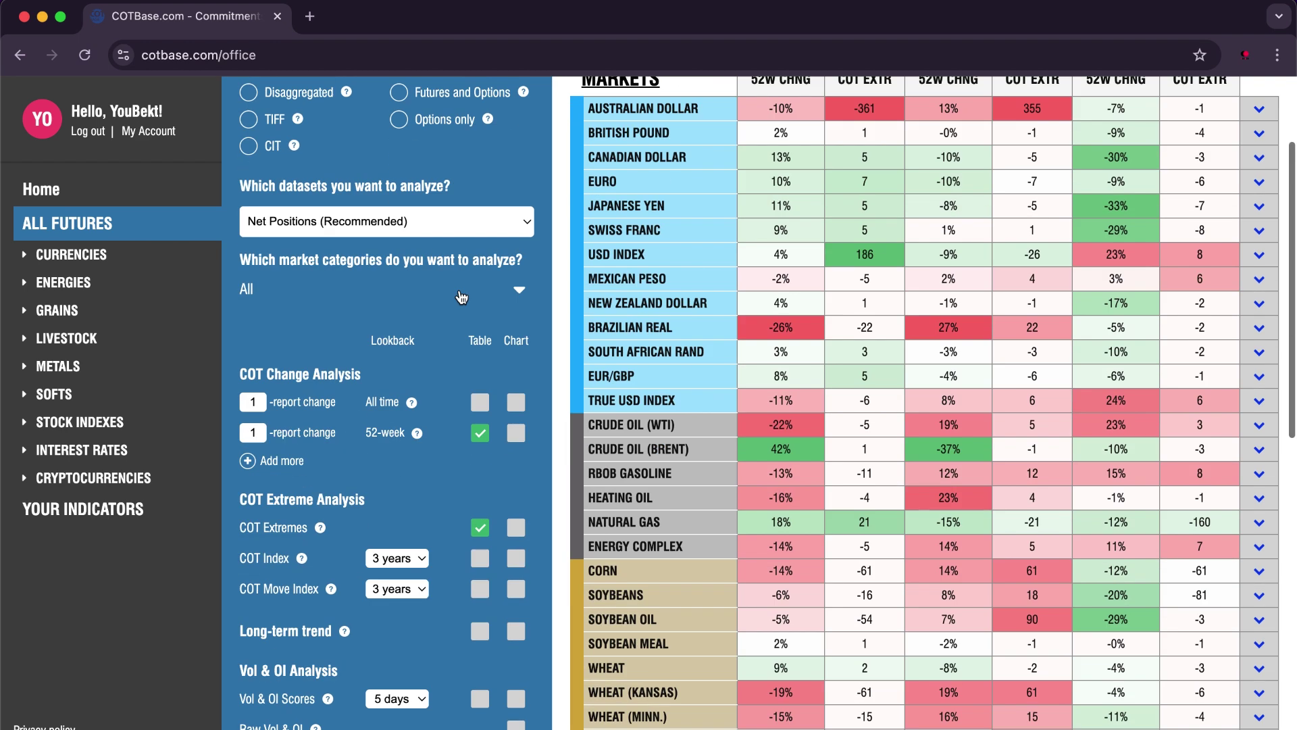
pyautogui.scroll(-5, 462, 297)
# Keep COT Index and COT Move Index lookbacks at 3 years and Vol & OI Scores at 5 days, then save the preset
pyautogui.click(411, 404)
pyautogui.click(406, 407)
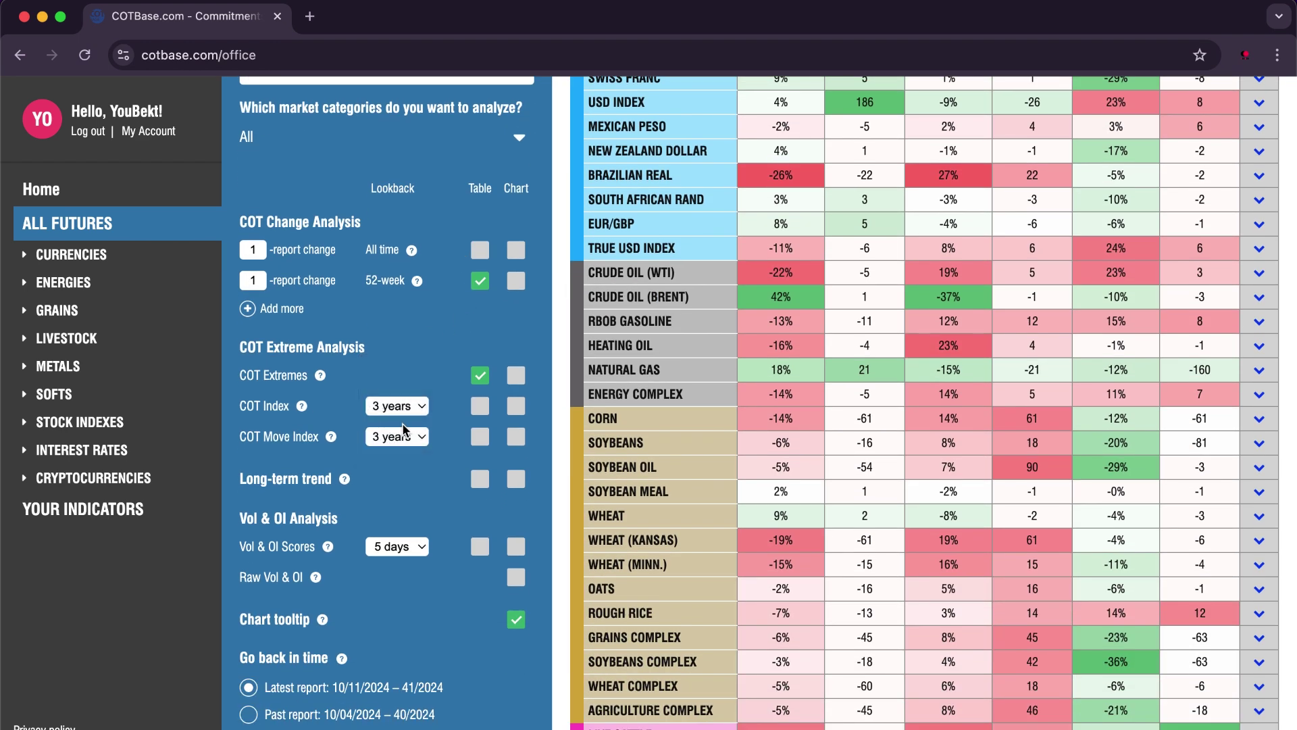
pyautogui.click(402, 440)
pyautogui.click(399, 444)
pyautogui.scroll(-5, 400, 404)
pyautogui.click(400, 390)
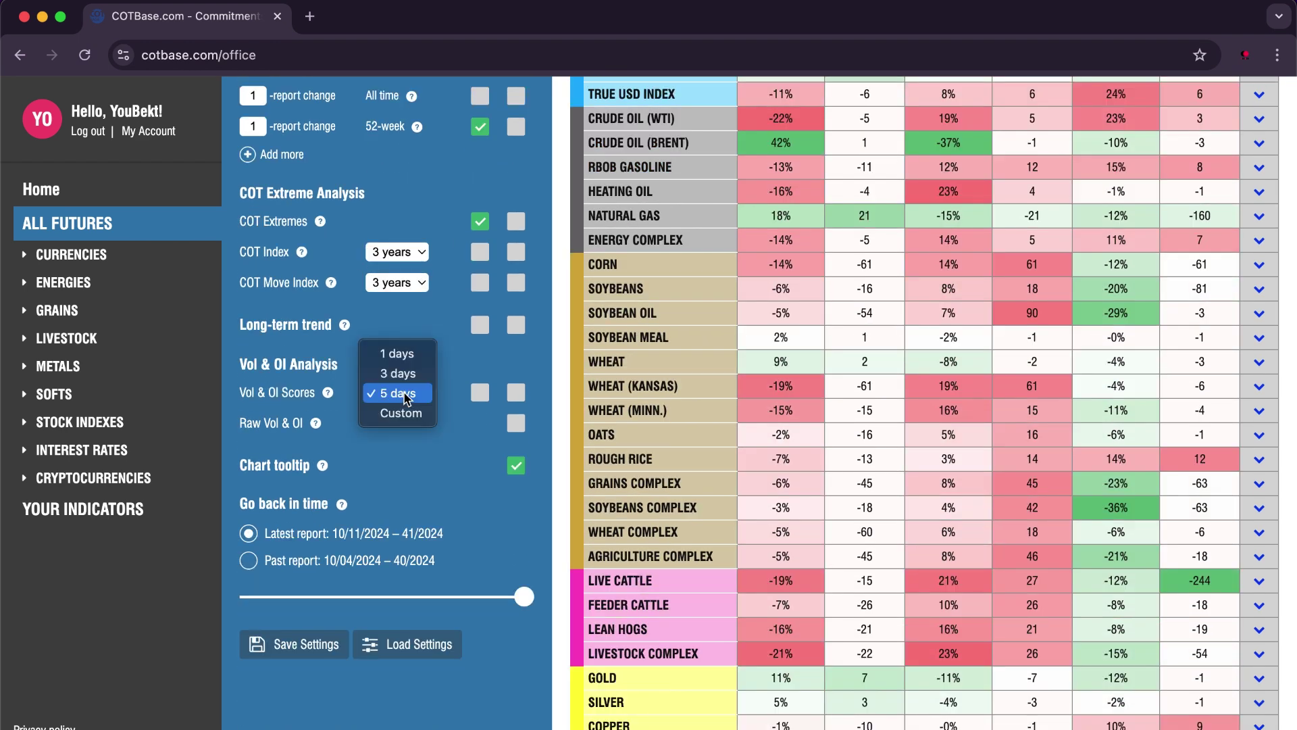
pyautogui.click(402, 388)
pyautogui.scroll(-3, 404, 398)
pyautogui.scroll(-1, 404, 393)
pyautogui.scroll(-2, 352, 411)
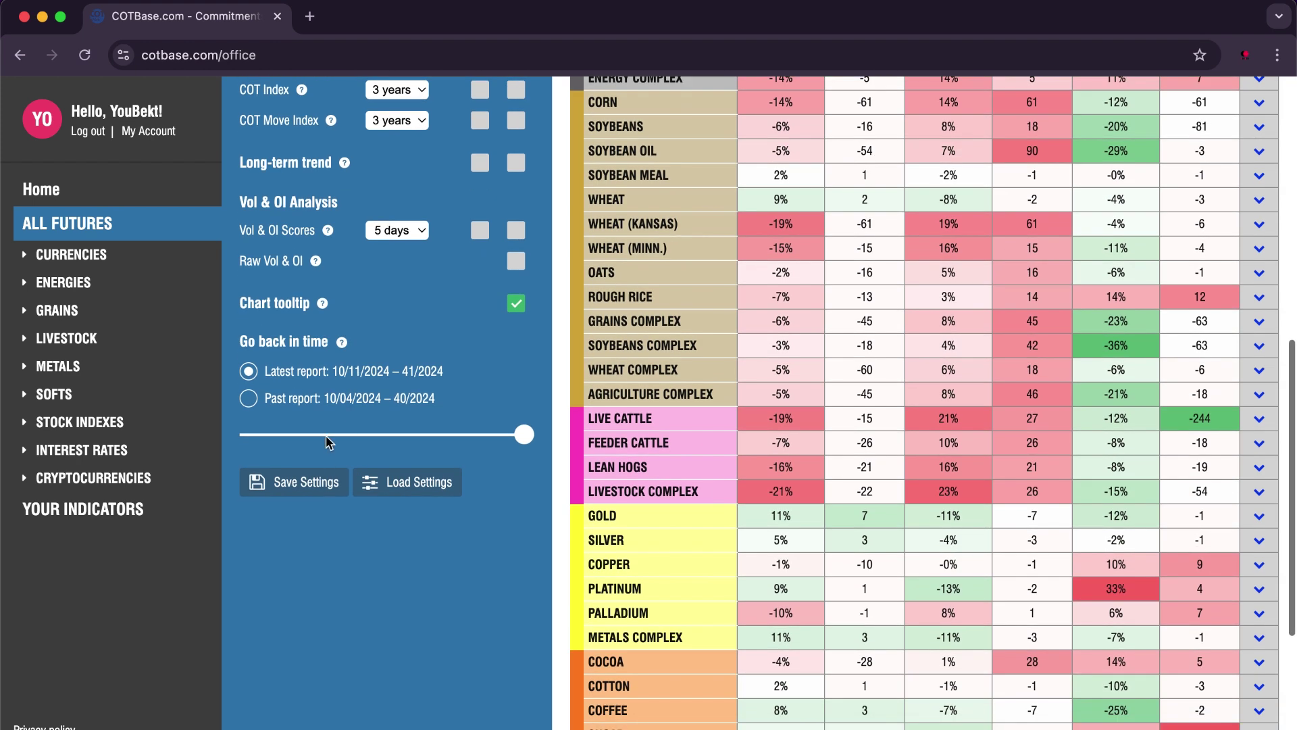
pyautogui.click(309, 483)
pyautogui.click(511, 528)
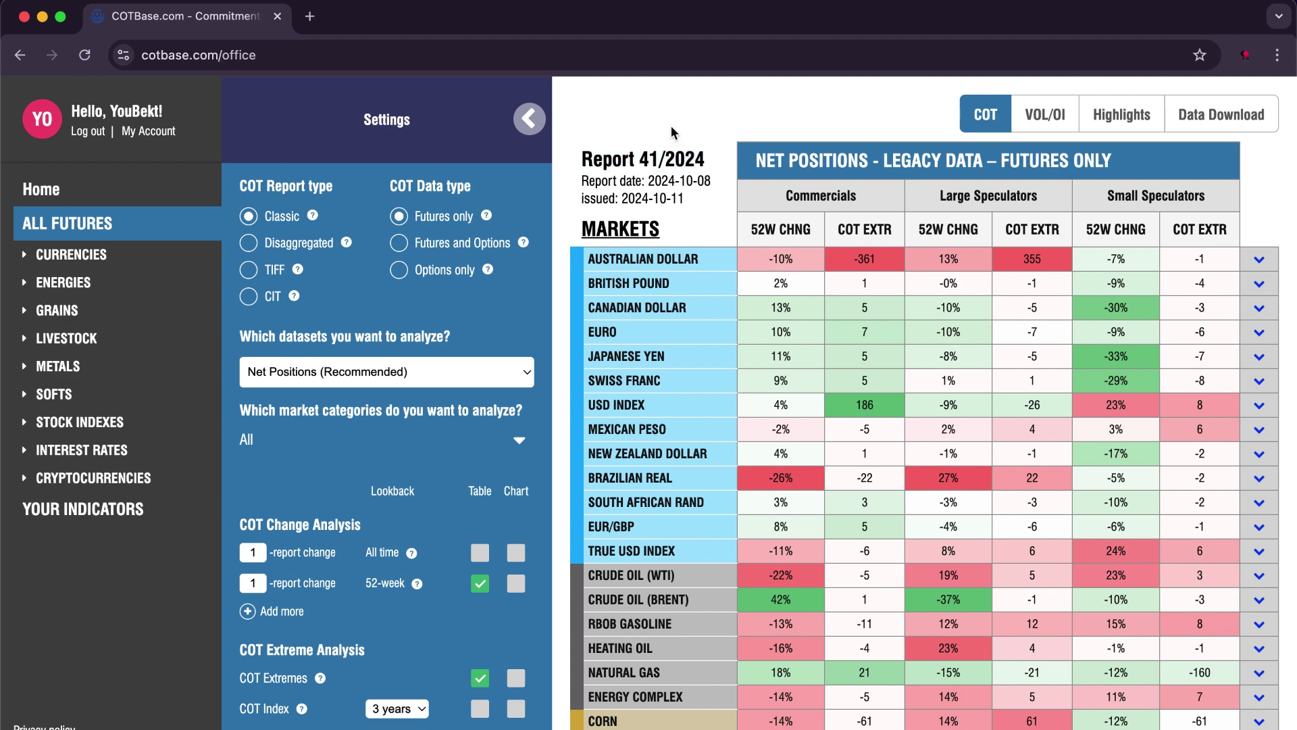
# Expand the Euro Futures detail chart and scroll through the futures table
pyautogui.scroll(-4, 758, 196)
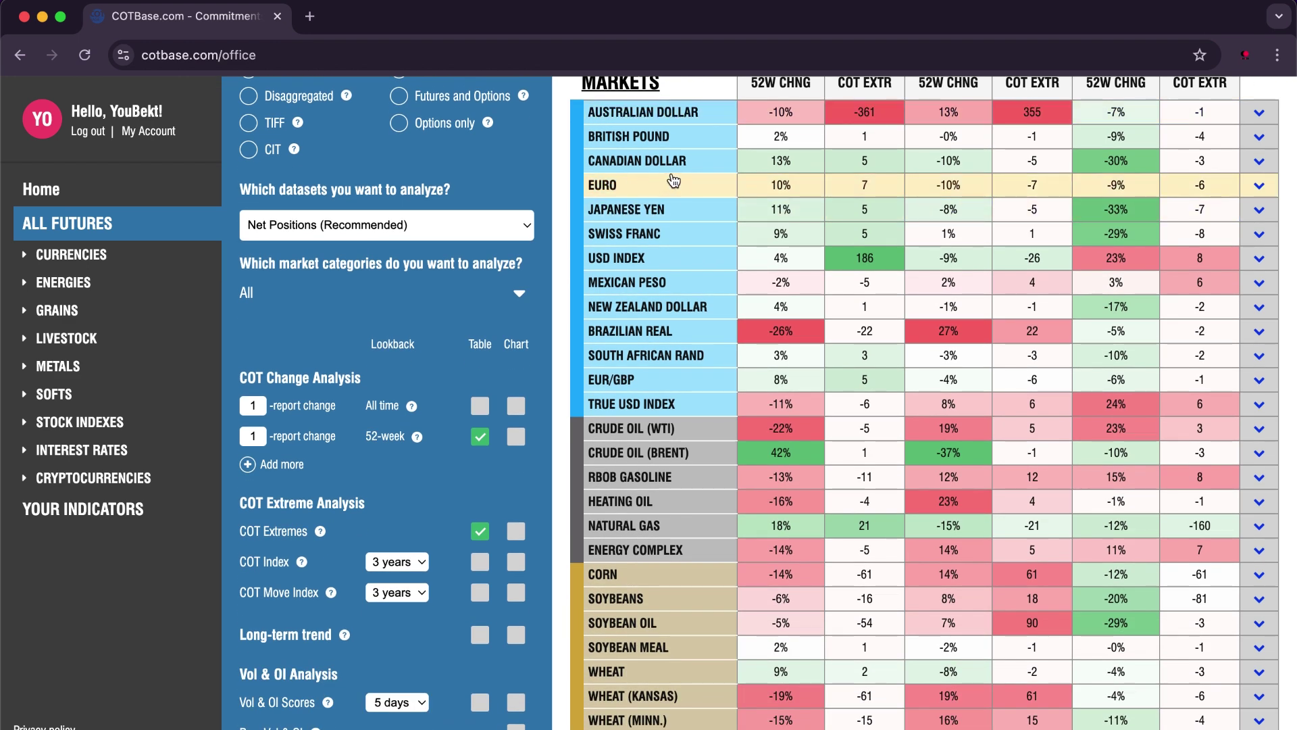
pyautogui.click(674, 181)
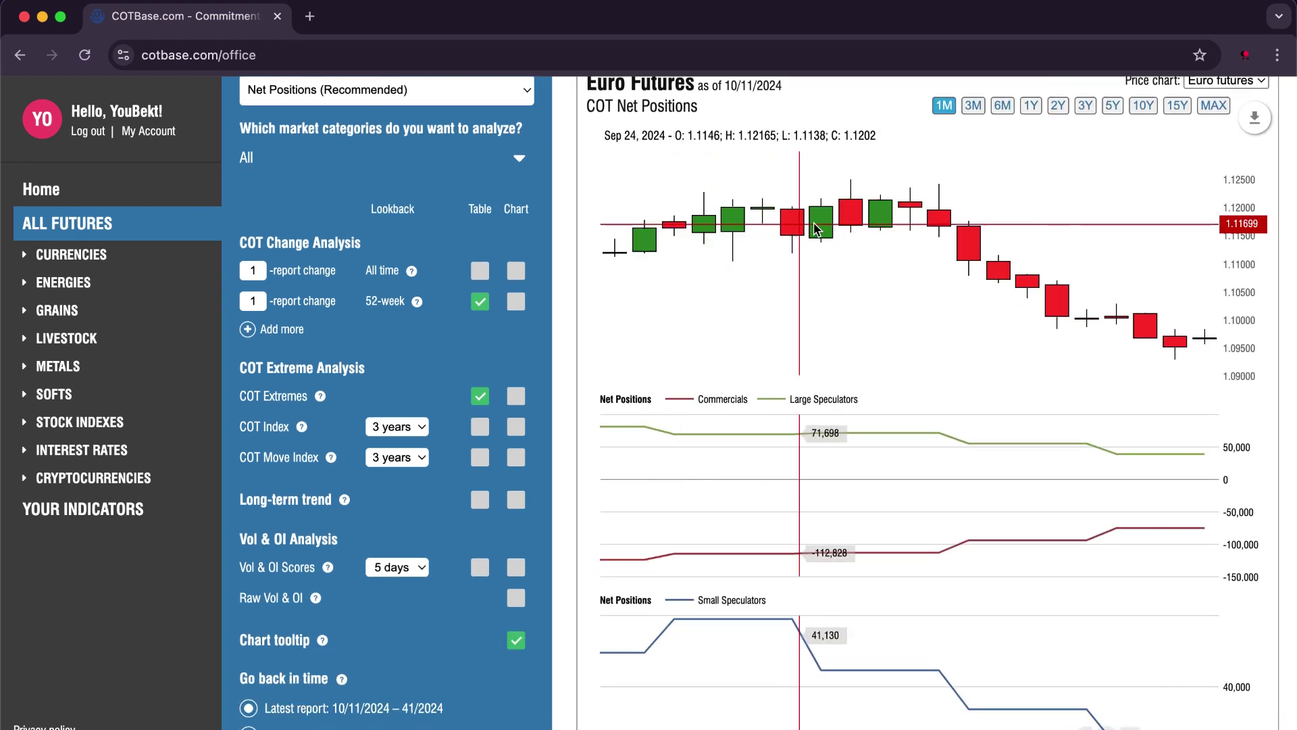
pyautogui.scroll(-2, 931, 359)
pyautogui.scroll(3, 931, 366)
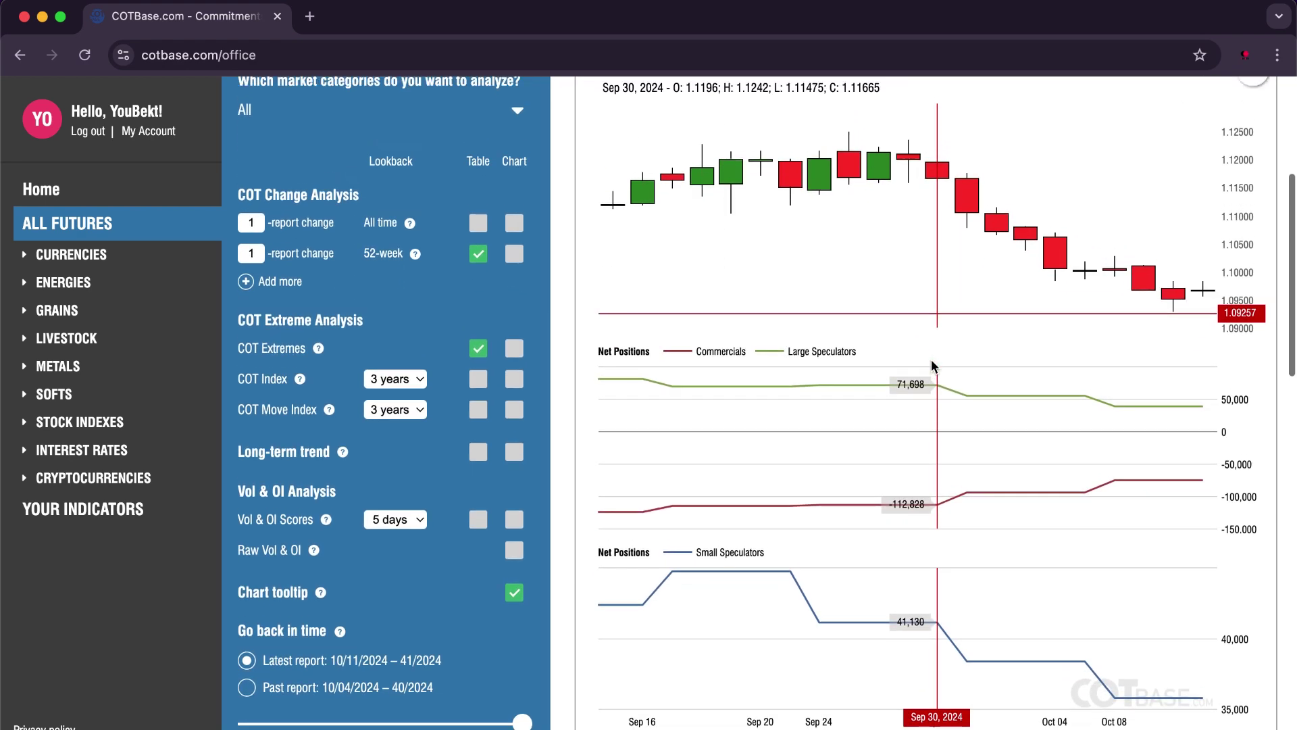
# Switch the Euro Futures chart to three months, then one year, and review its price chart choices
pyautogui.click(973, 149)
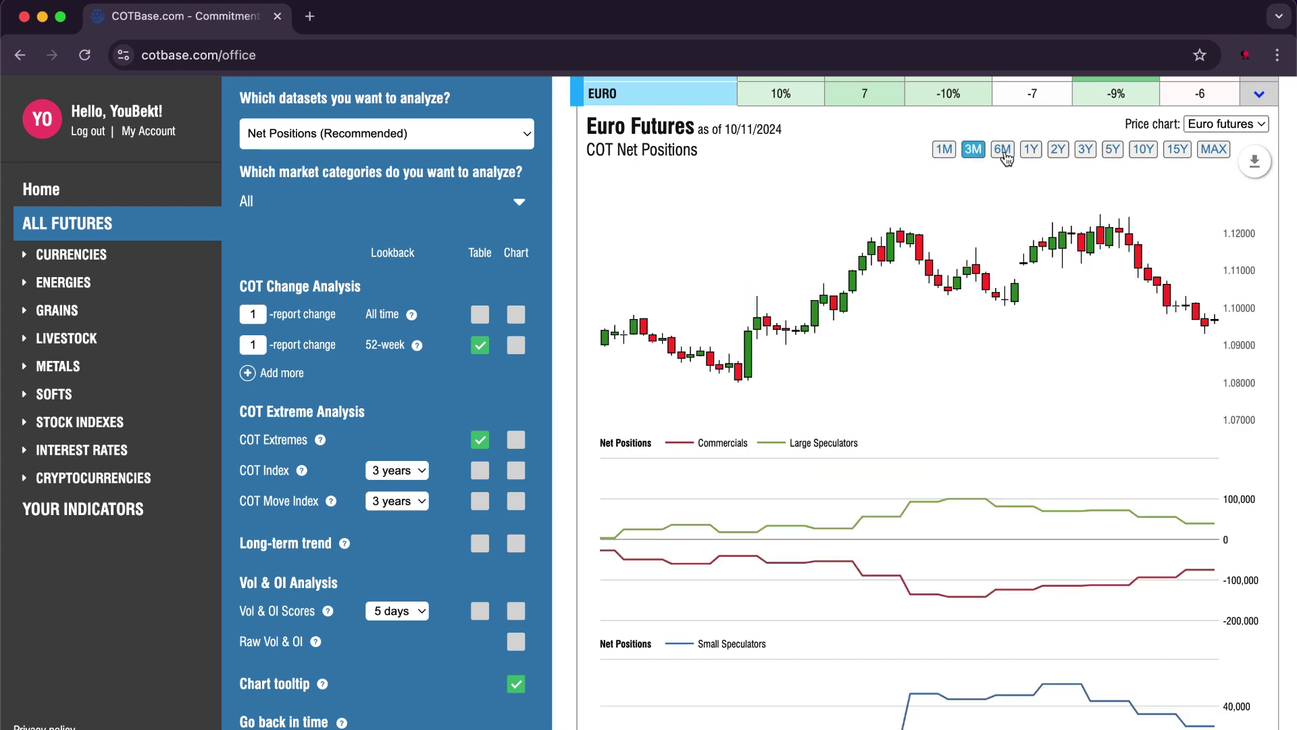
pyautogui.click(1031, 150)
pyautogui.scroll(1, 1025, 221)
pyautogui.click(1218, 149)
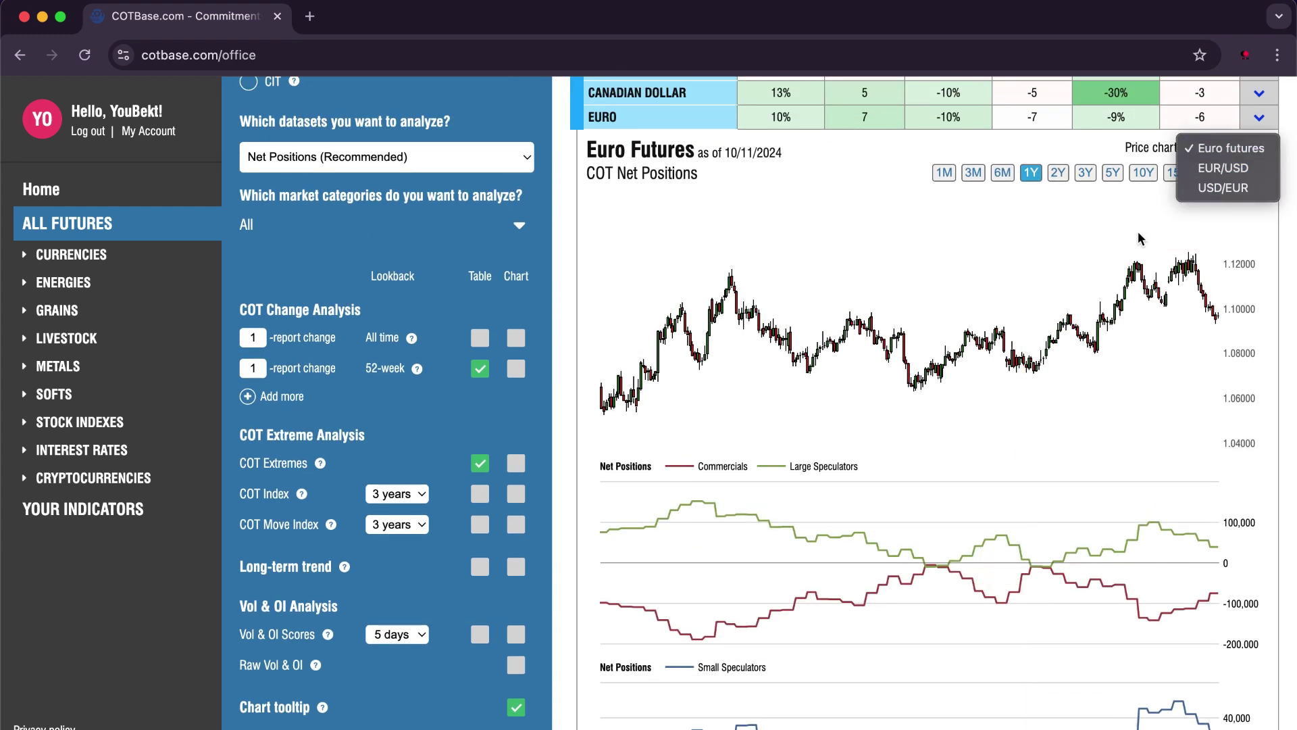
pyautogui.scroll(-15, 1153, 273)
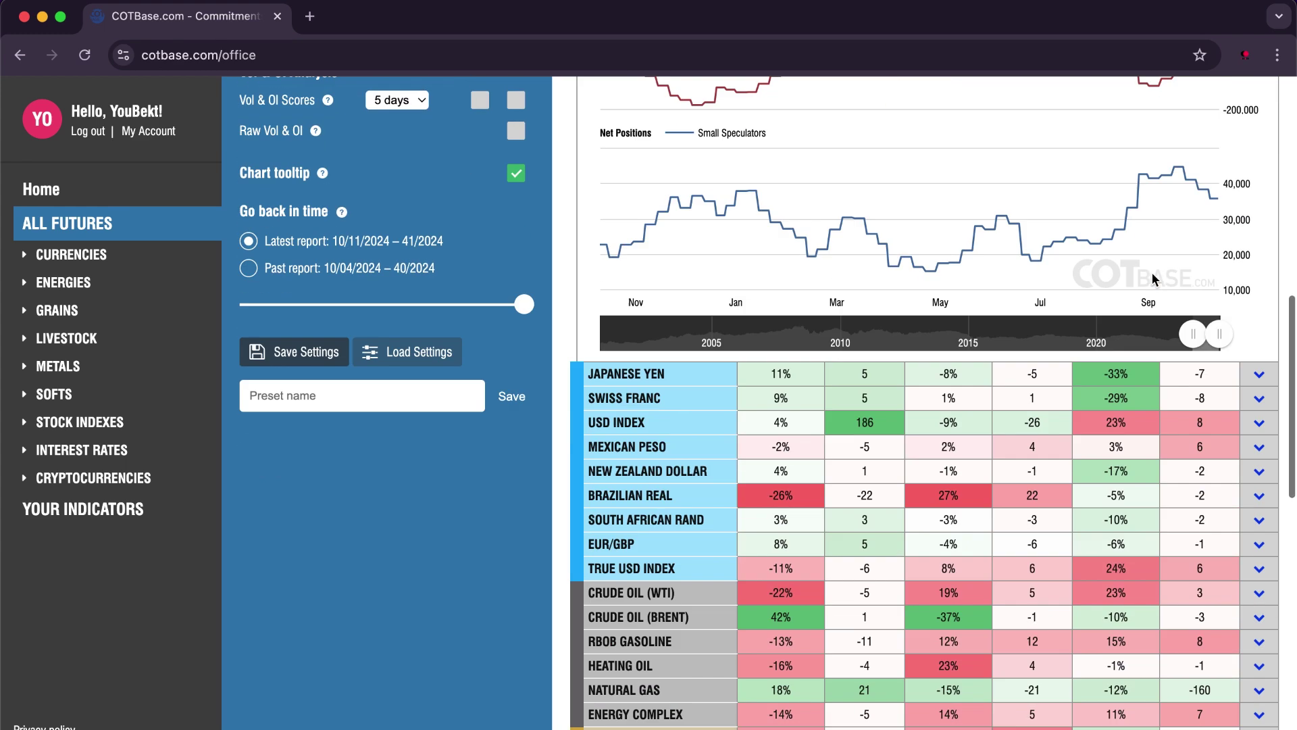
pyautogui.scroll(-5, 830, 436)
pyautogui.scroll(20, 830, 436)
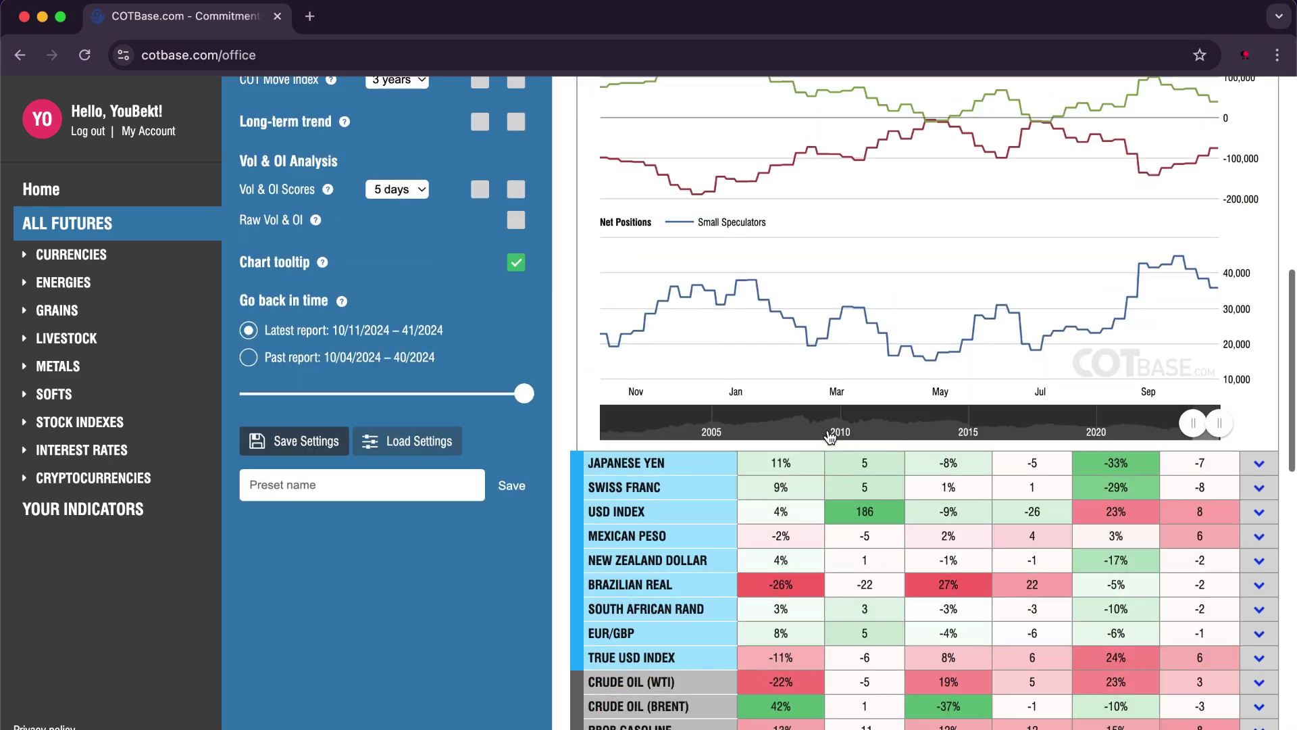
# Set the VOL/OI analysis lookback period to 37 days
pyautogui.click(1033, 127)
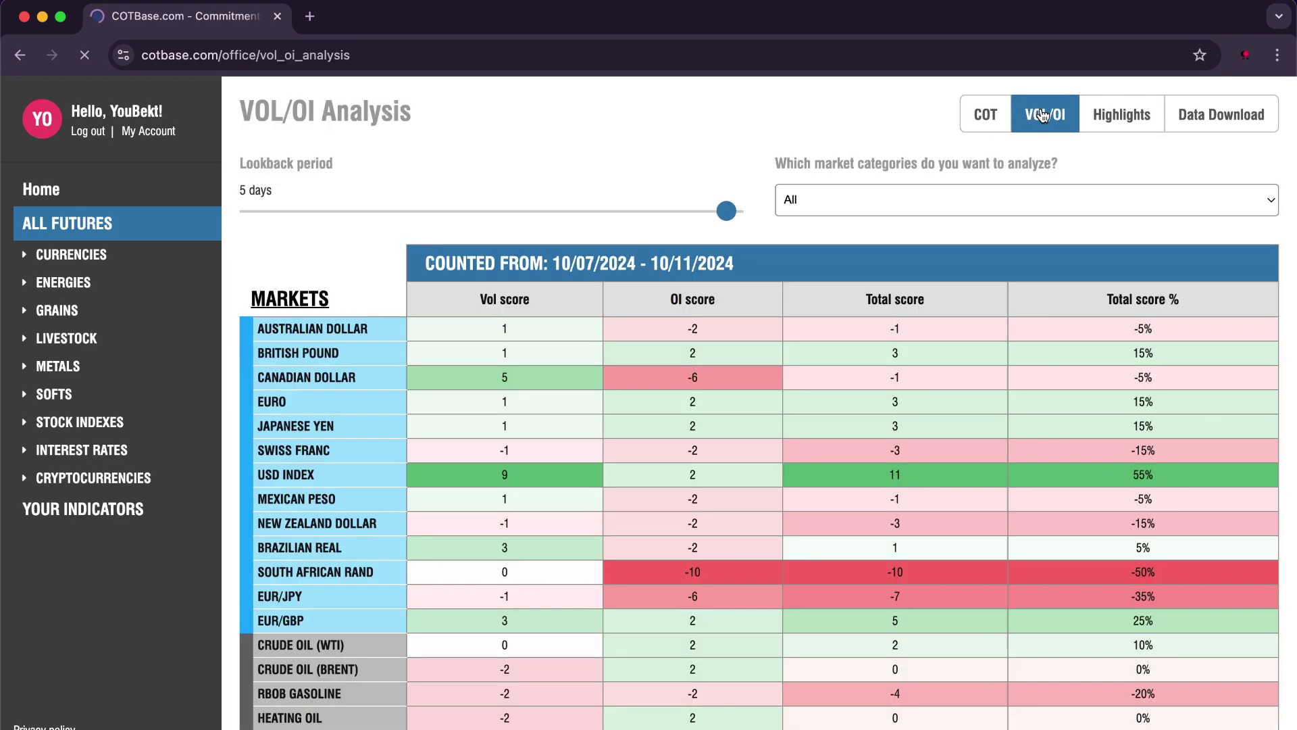
pyautogui.scroll(-6, 814, 292)
pyautogui.scroll(-7, 814, 292)
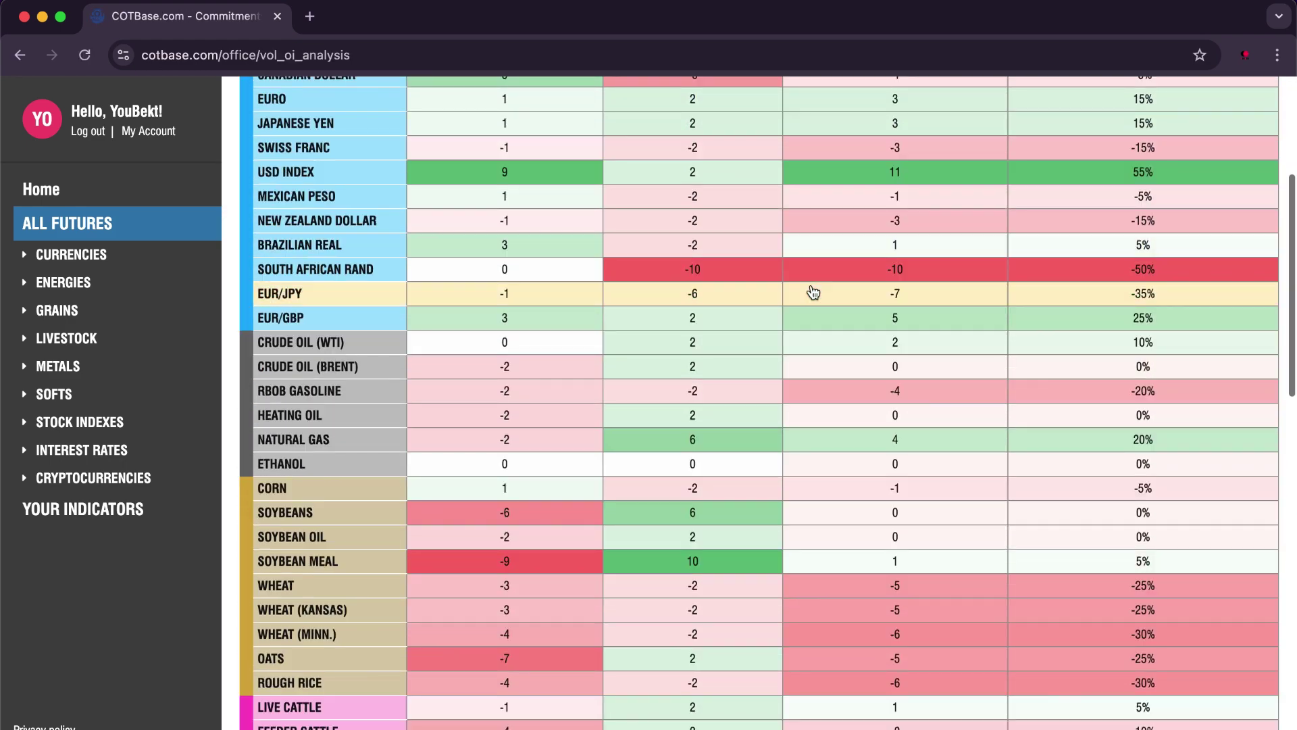
pyautogui.scroll(13, 382, 591)
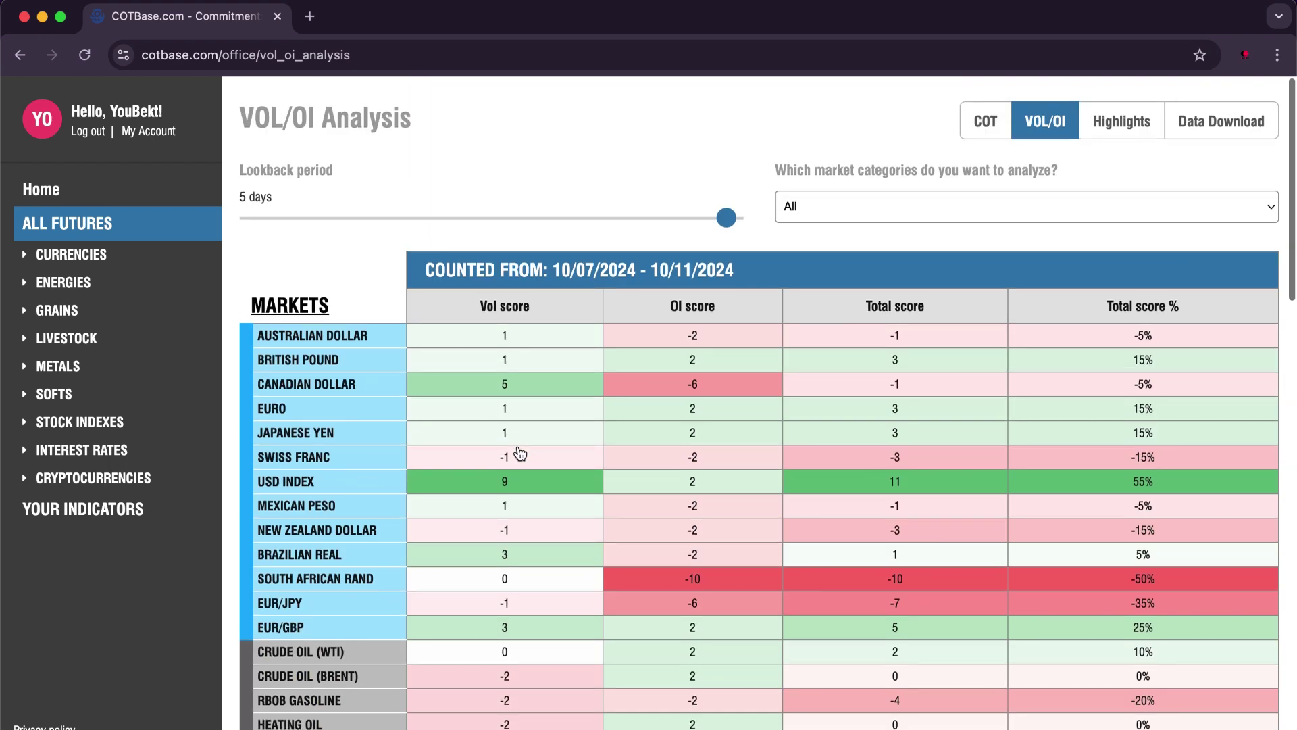
pyautogui.moveTo(649, 214); pyautogui.dragTo(651, 215)
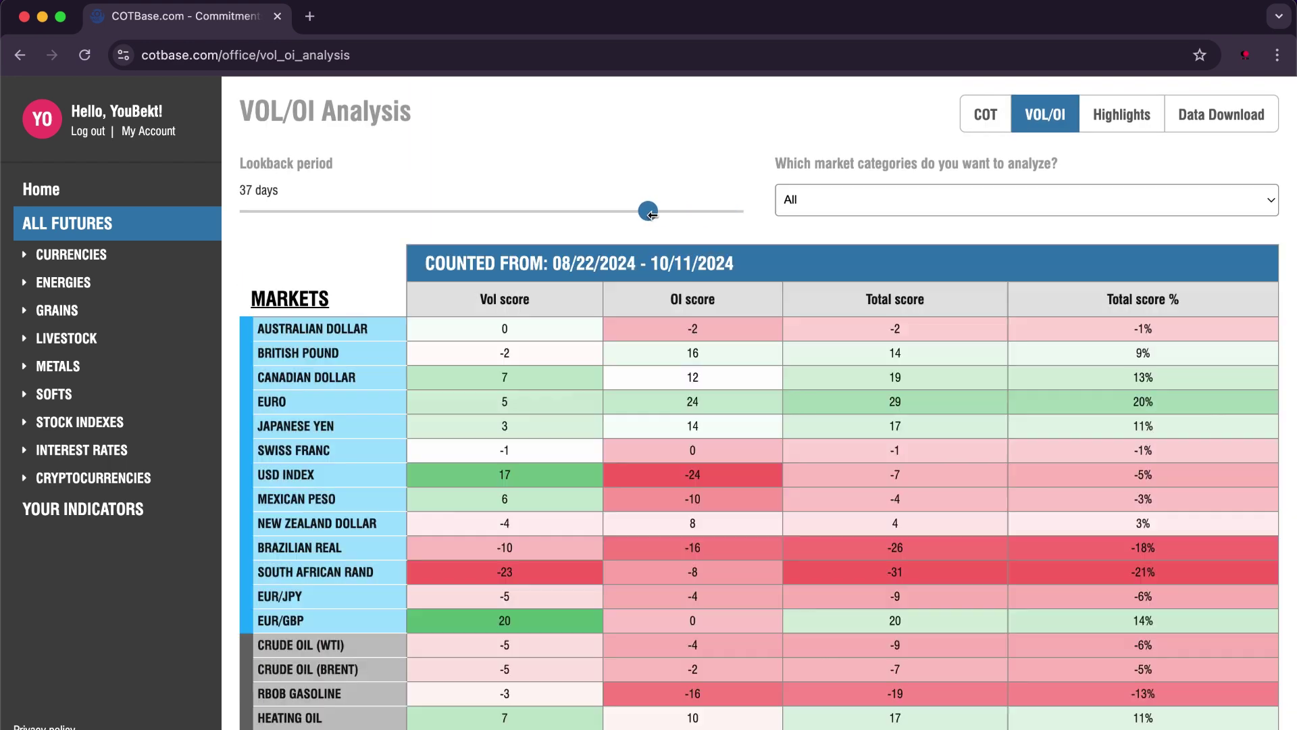
# Keep the market category at All and scroll through the VOL/OI scores
pyautogui.click(809, 200)
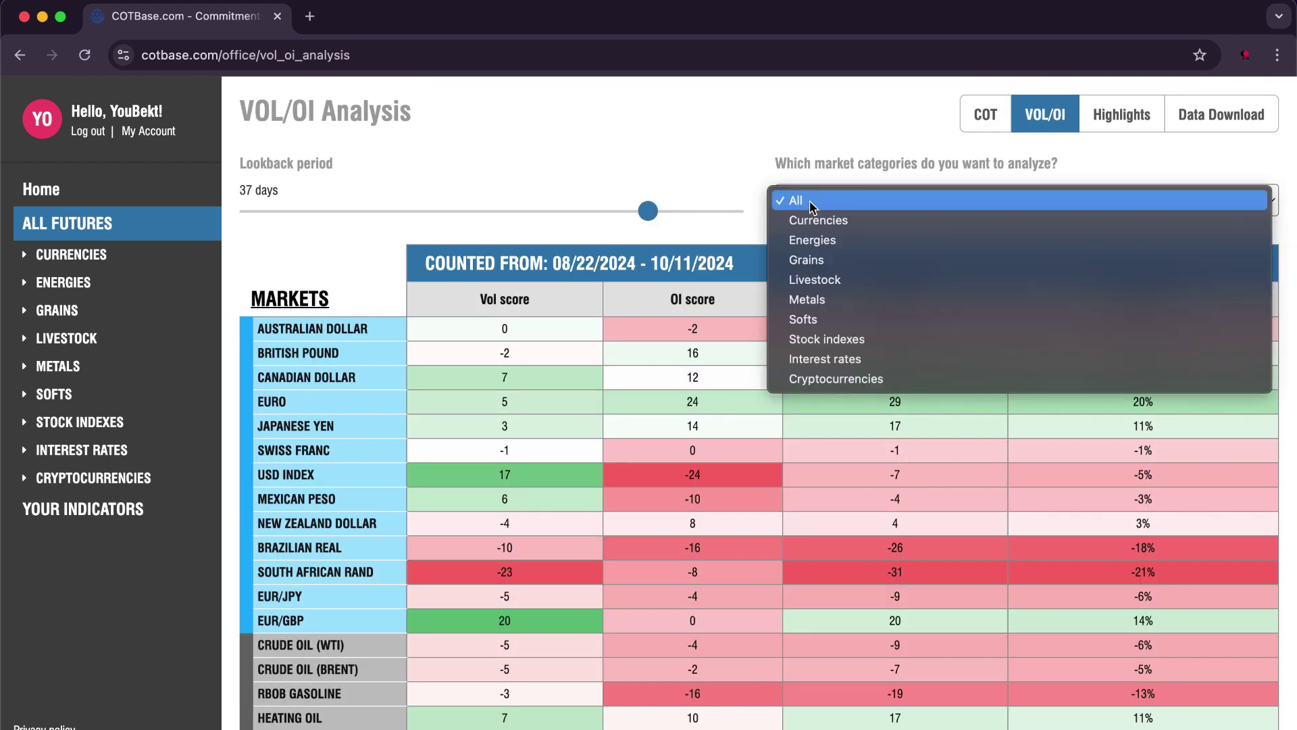
pyautogui.click(824, 143)
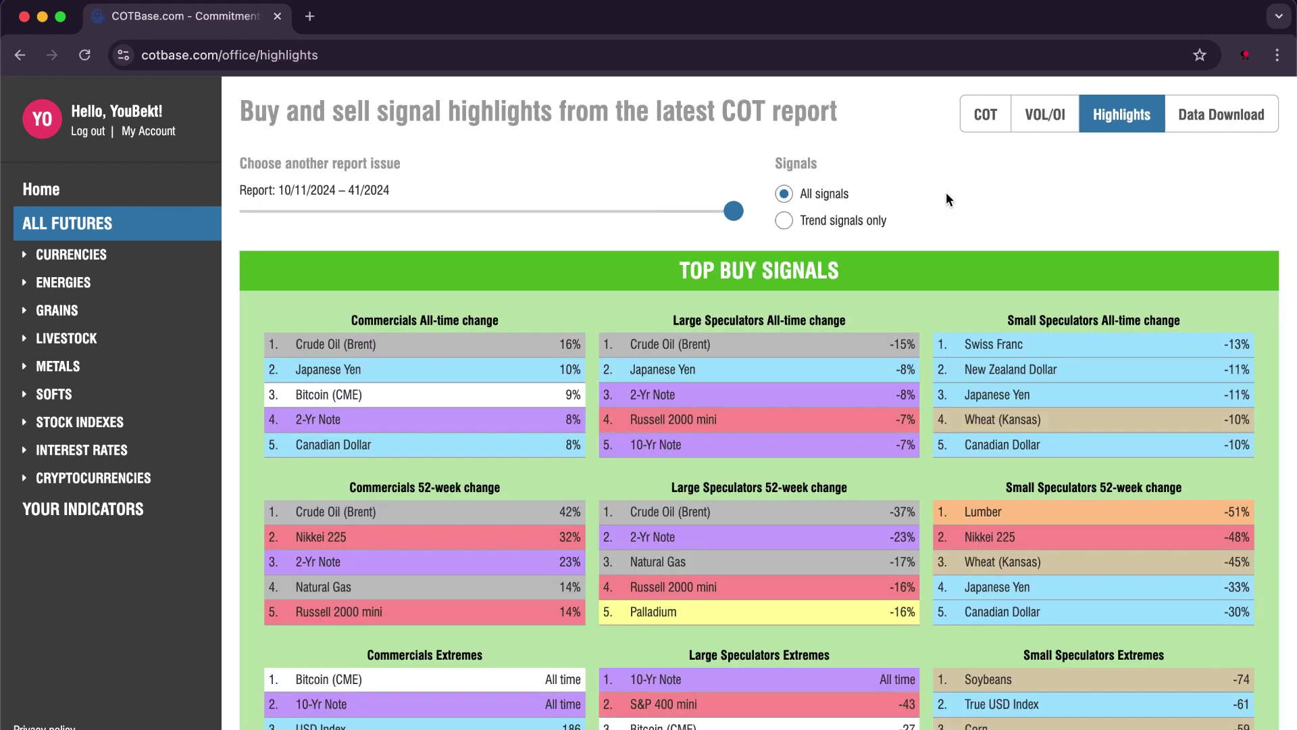
pyautogui.scroll(-1, 794, 231)
pyautogui.scroll(1, 874, 230)
pyautogui.scroll(-4, 484, 213)
pyautogui.scroll(-10, 485, 218)
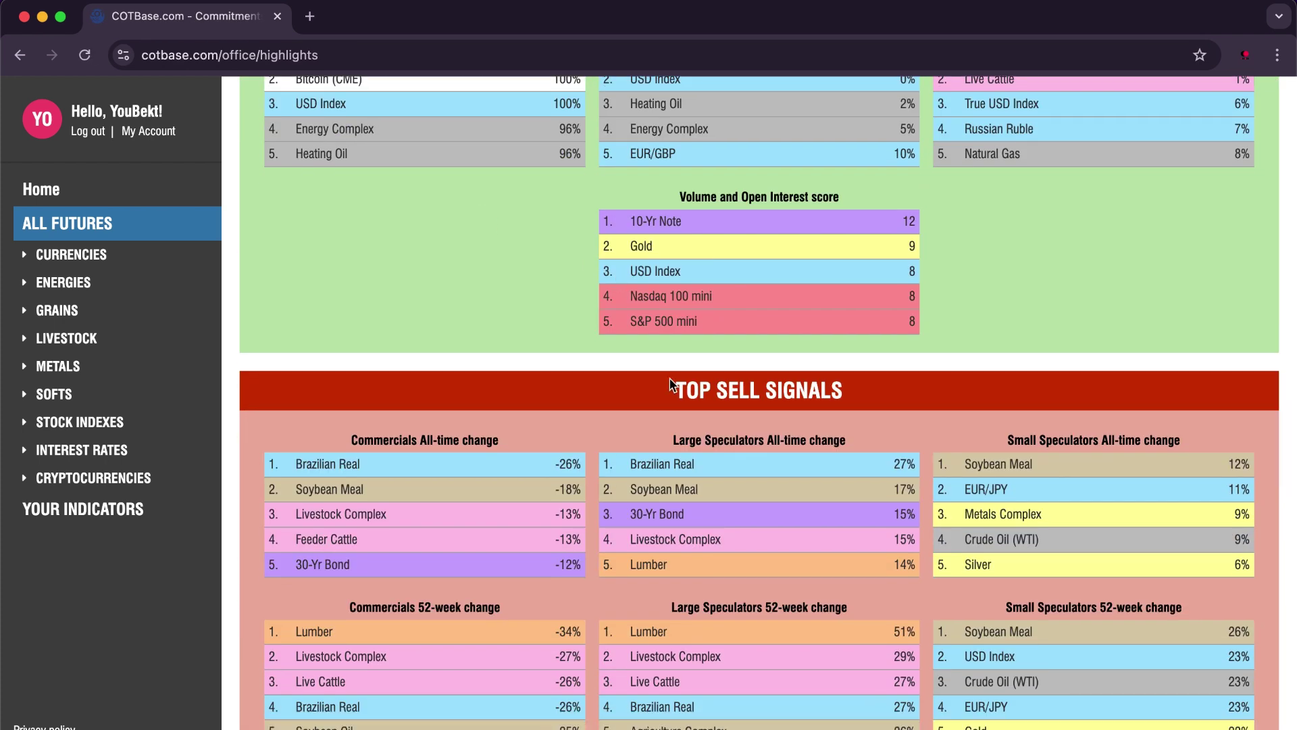
pyautogui.scroll(-10, 671, 384)
pyautogui.scroll(20, 1081, 187)
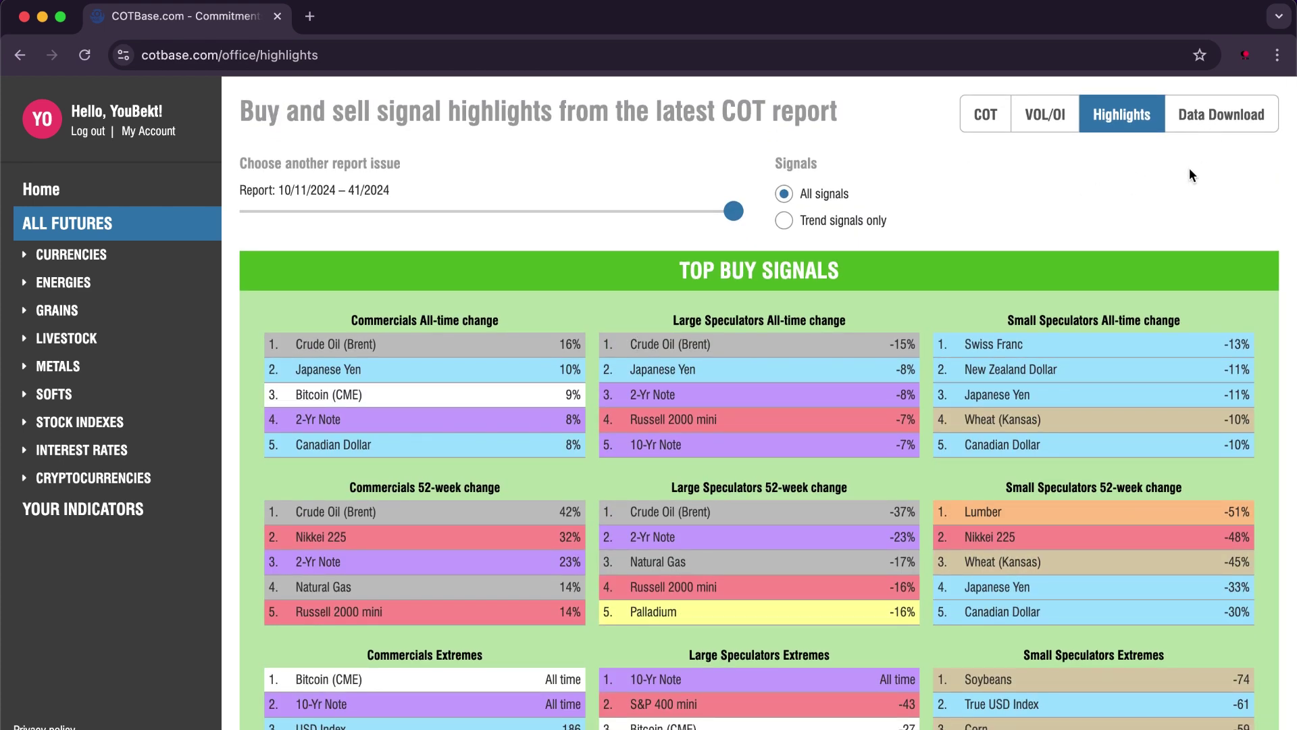
# On the Upgrade page, subscribe to iCOT and choose iCOT only over the PRO & iCOT combo
pyautogui.click(1222, 113)
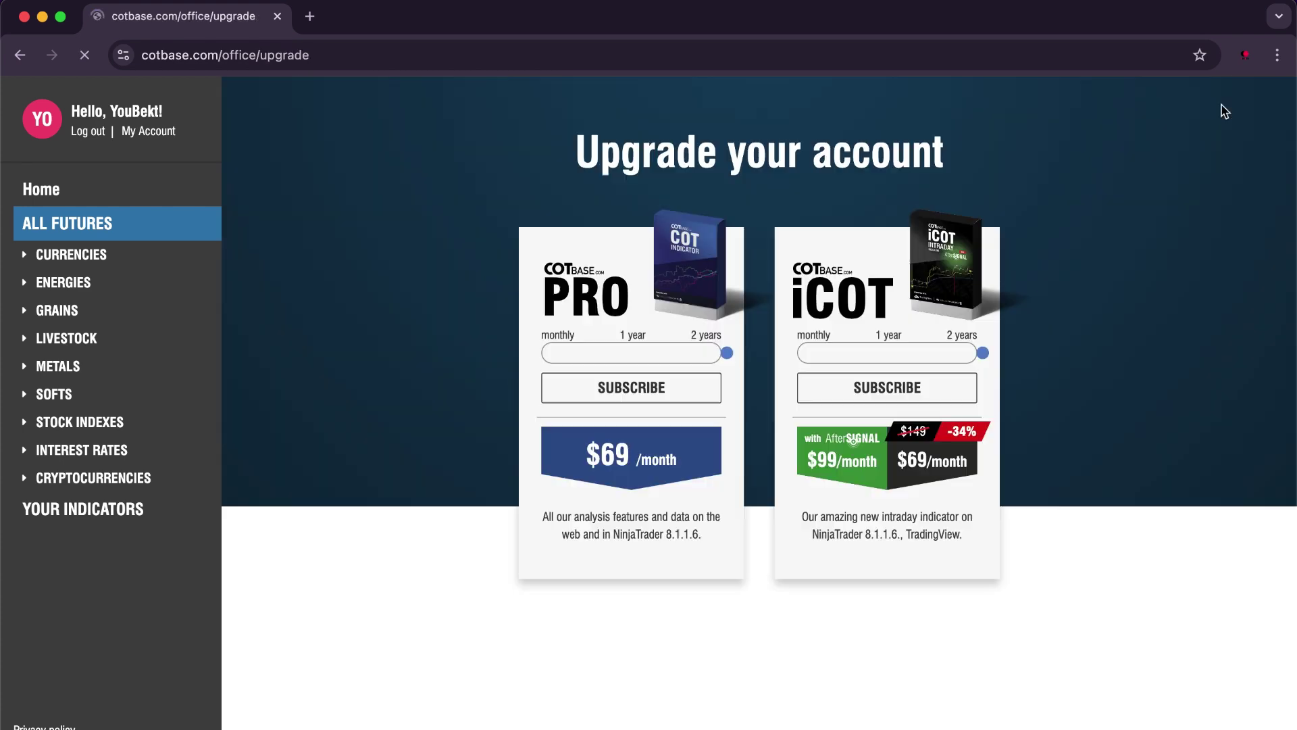
pyautogui.tripleClick(897, 153)
pyautogui.click(894, 191)
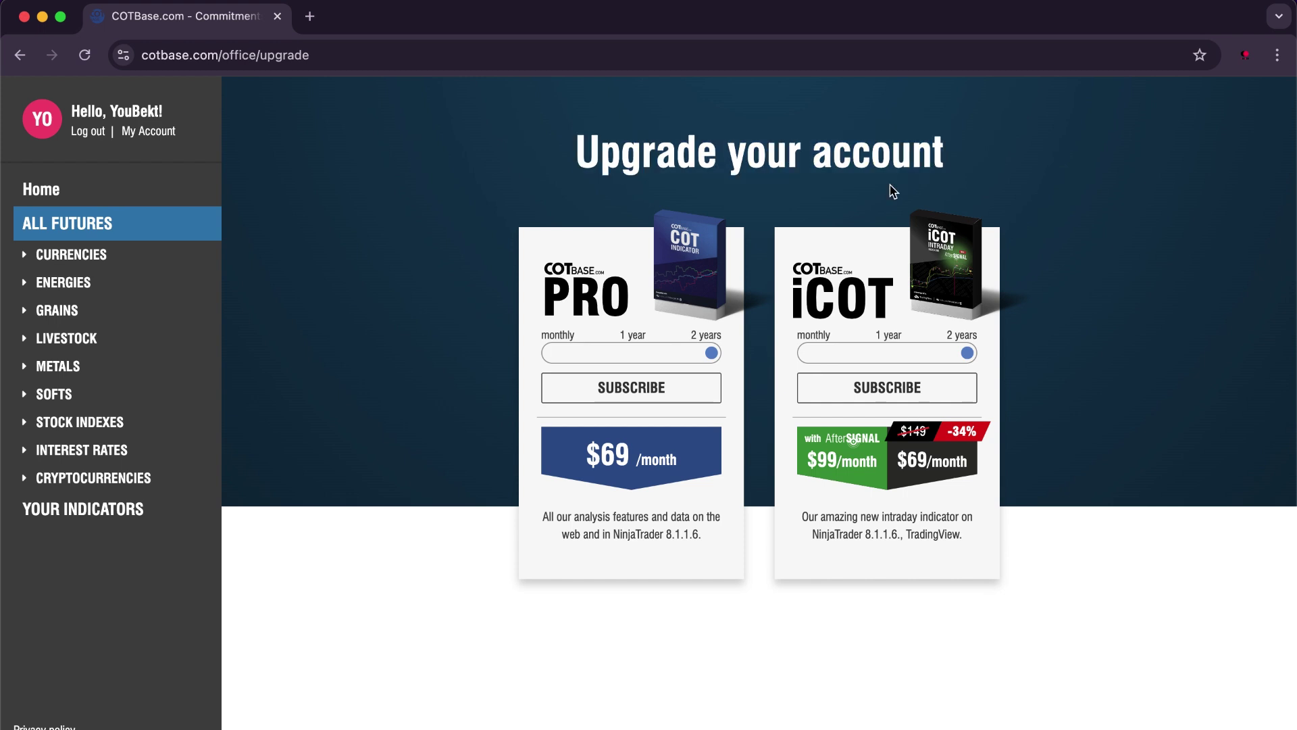
pyautogui.click(857, 399)
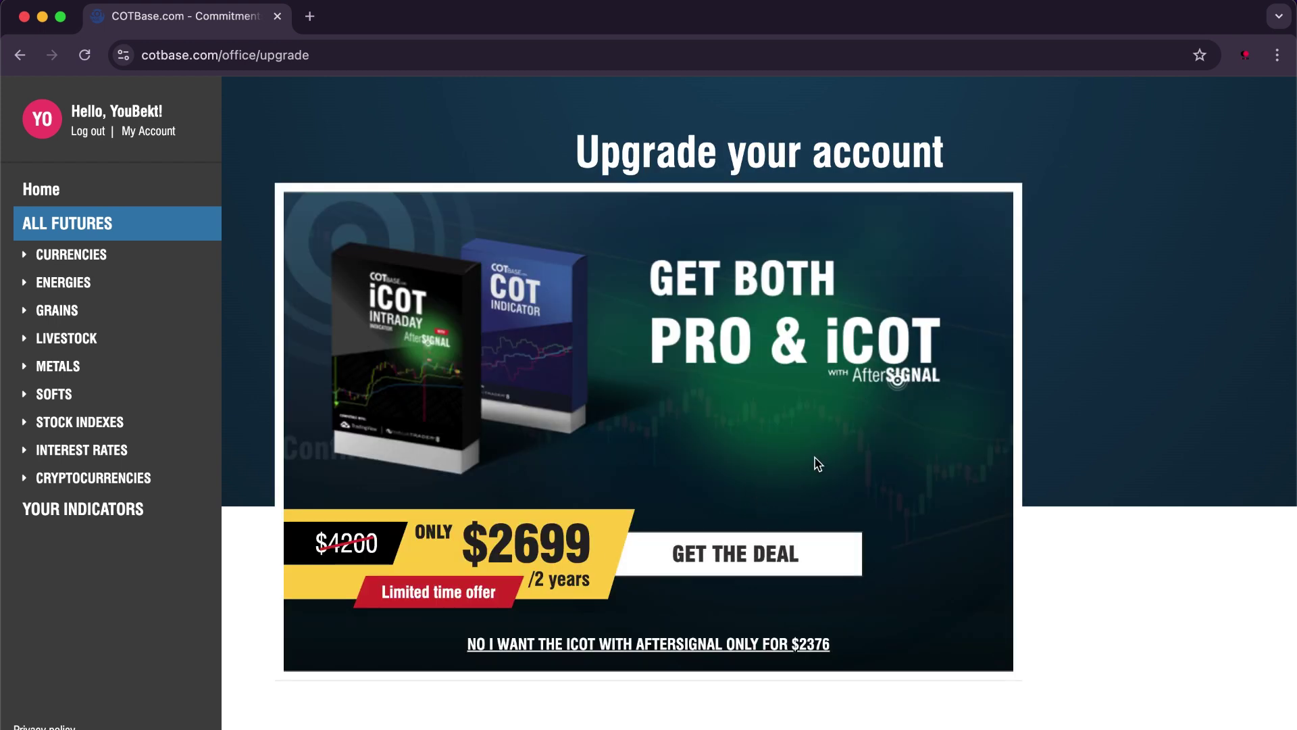
pyautogui.click(641, 642)
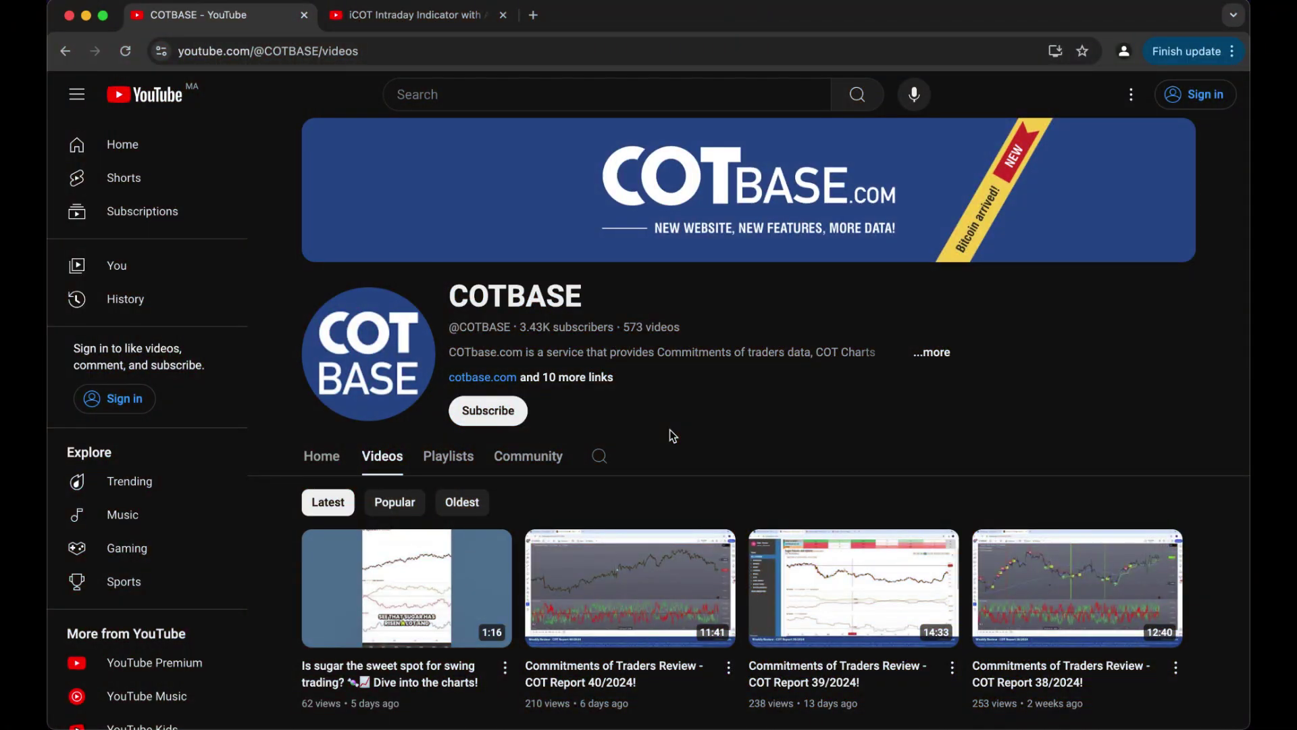
# Browse the COTBASE videos and the iCOT Intraday Indicator playlist
pyautogui.scroll(-12, 672, 436)
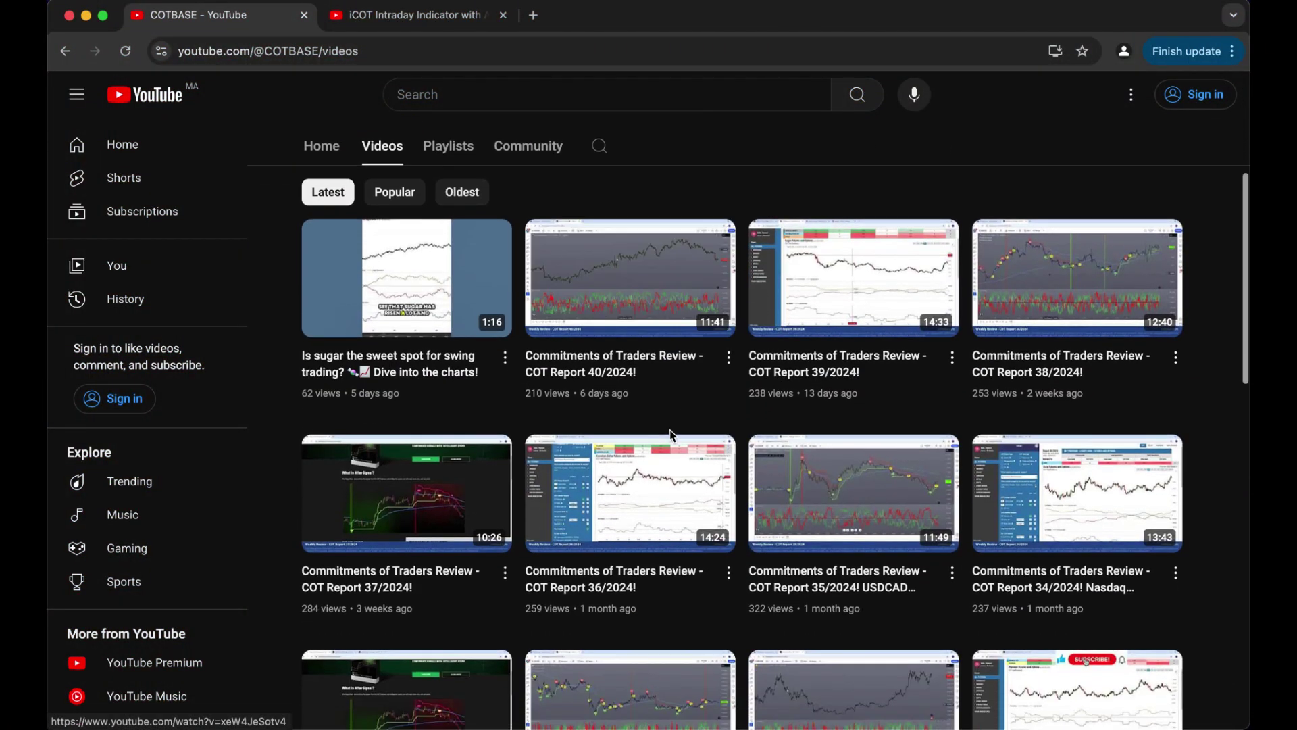
pyautogui.scroll(-5, 672, 436)
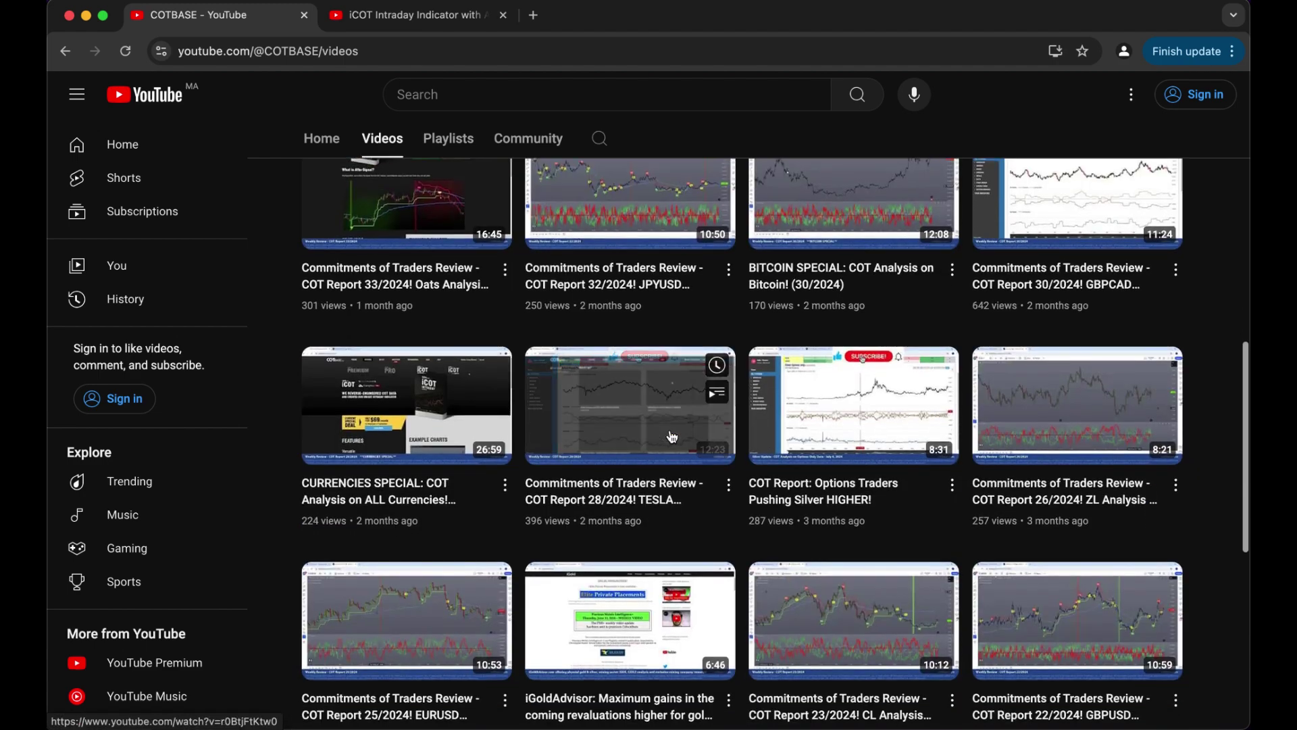
pyautogui.scroll(20, 670, 435)
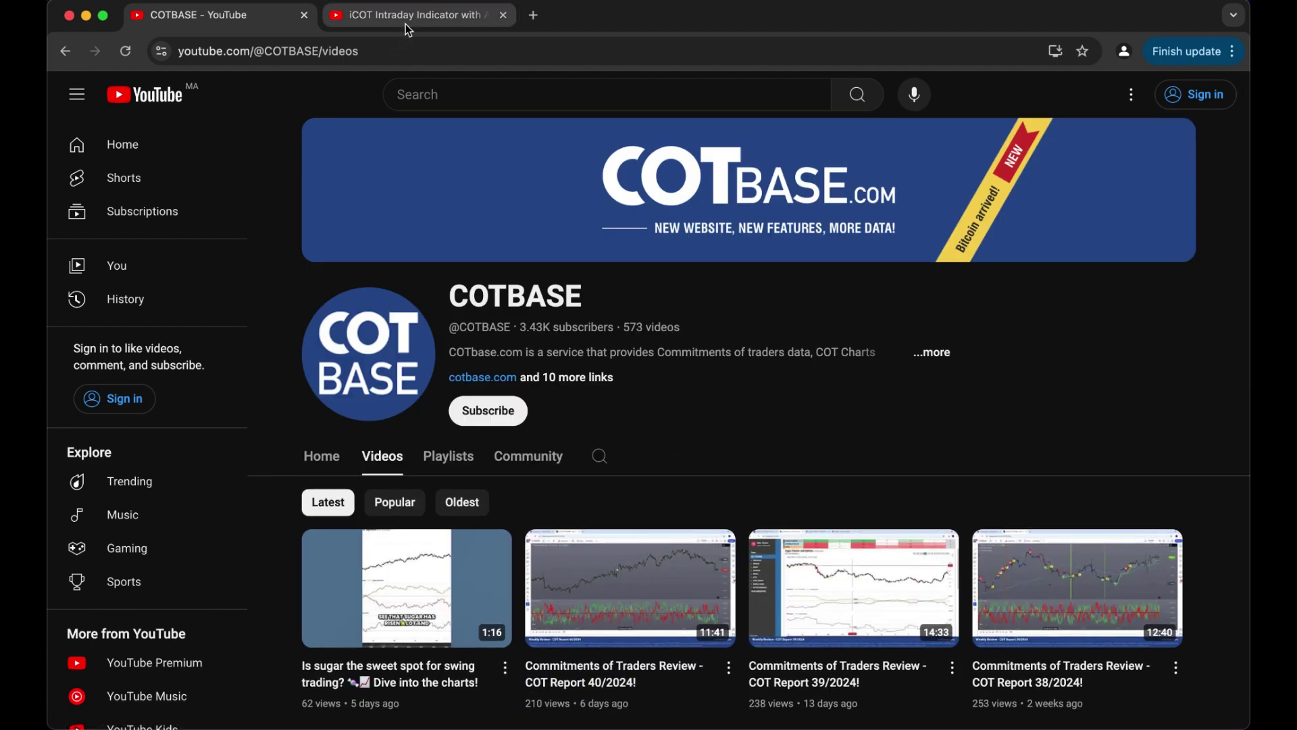
pyautogui.click(409, 14)
pyautogui.scroll(-2, 459, 225)
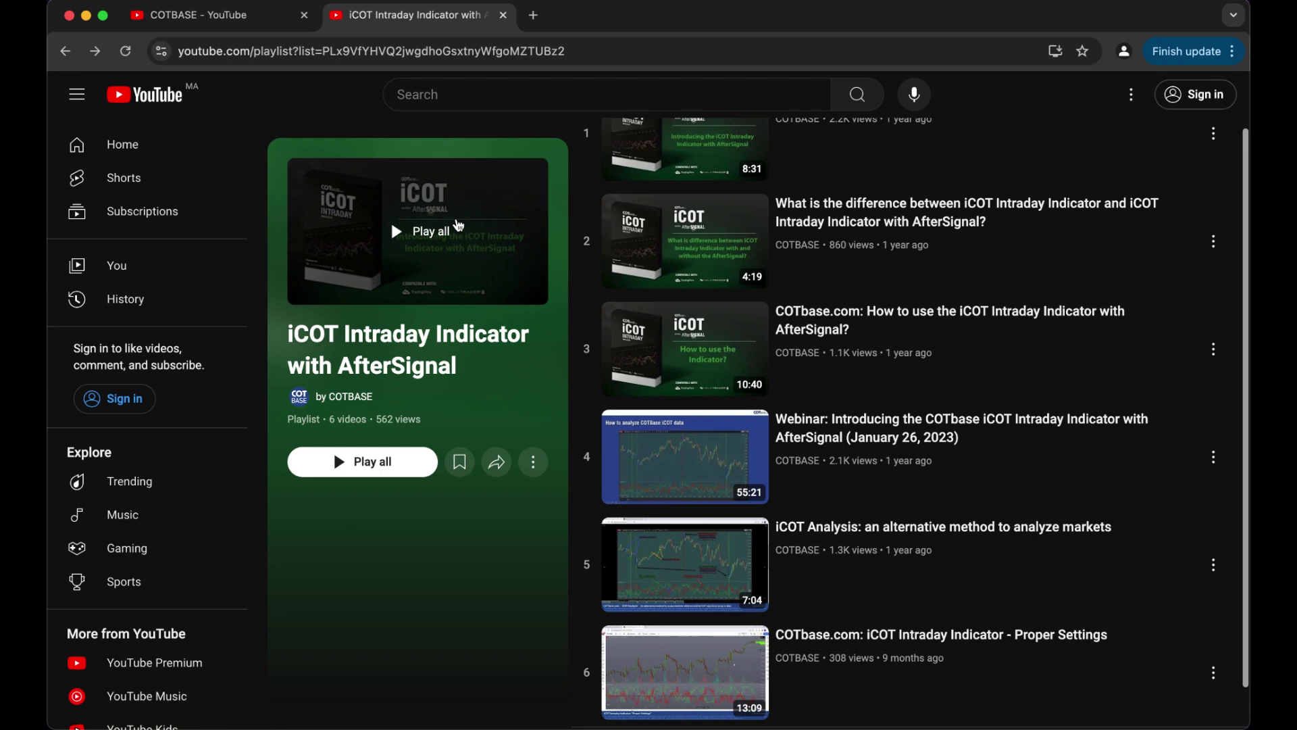
pyautogui.scroll(2, 458, 225)
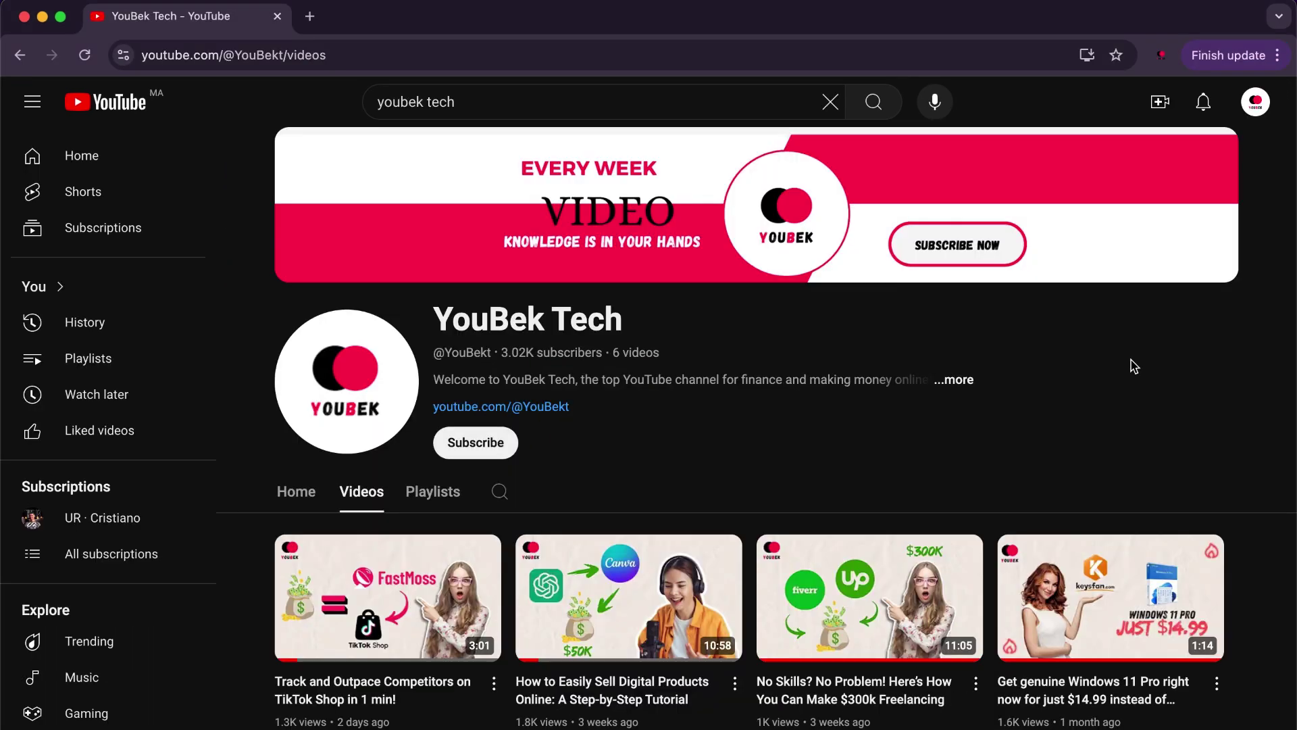
# Subscribe to the YouBek Tech channel with notifications set to All
pyautogui.click(499, 451)
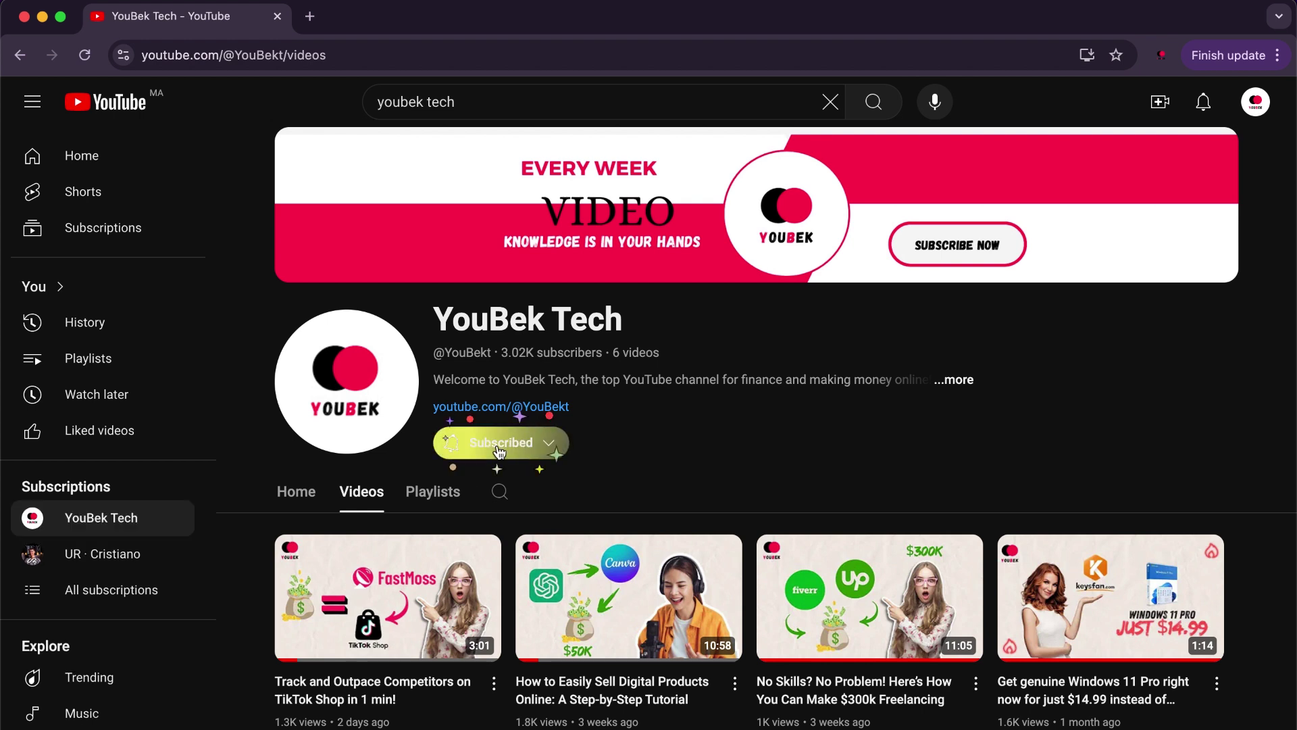
pyautogui.click(541, 447)
pyautogui.click(533, 482)
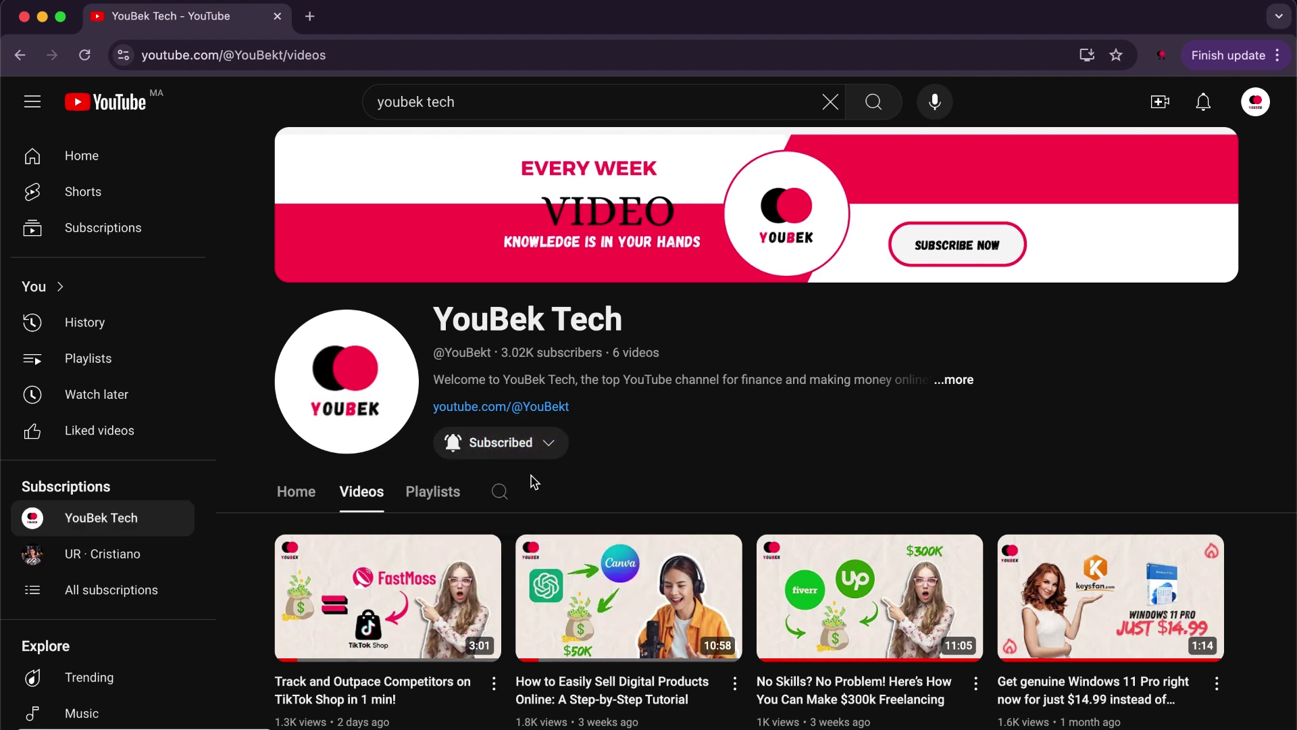